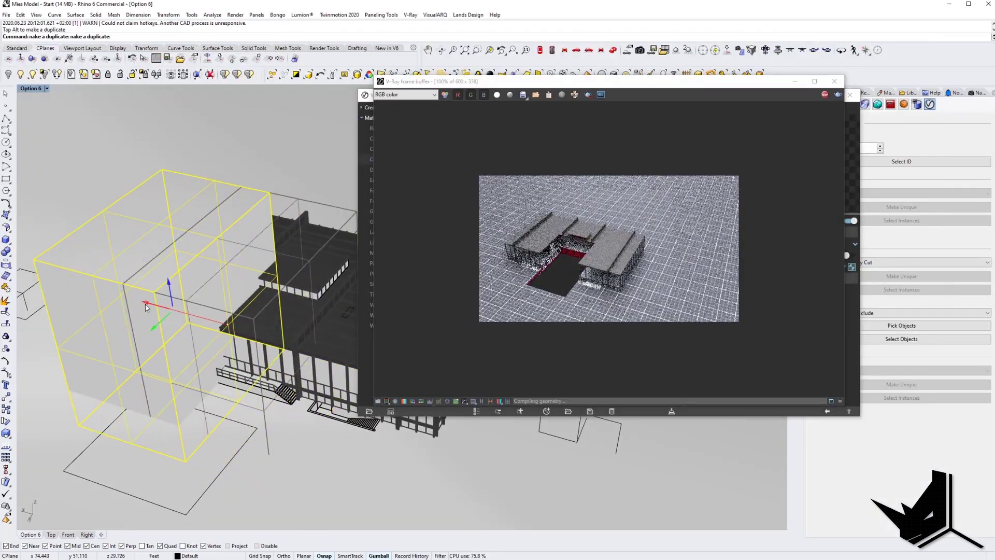
- Shift the cutting box further left with the gumball
{"action": "left_click_drag", "start_coordinate": [146, 305], "coordinate": [123, 297]}
{"action": "right_click_drag", "start_coordinate": [140, 423], "coordinate": [224, 415]}
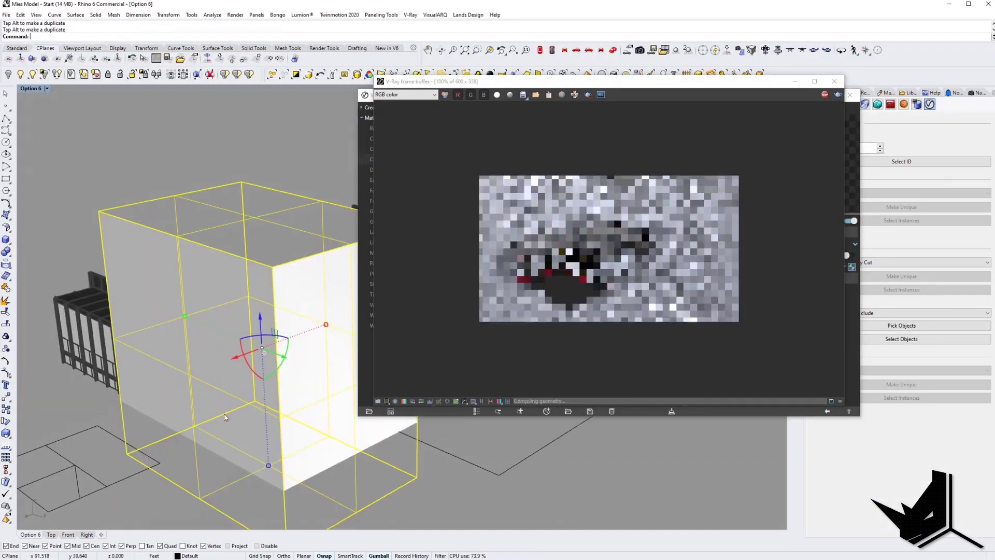
{"action": "scroll", "coordinate": [227, 418], "scroll_direction": "up", "scroll_amount": 5}
{"action": "scroll", "coordinate": [229, 418], "scroll_direction": "down", "scroll_amount": 5}
{"action": "right_click_drag", "start_coordinate": [206, 378], "coordinate": [247, 370], "text": "shift"}
{"action": "scroll", "coordinate": [193, 258], "scroll_direction": "down", "scroll_amount": 5}
{"action": "right_click_drag", "start_coordinate": [197, 254], "coordinate": [262, 151]}
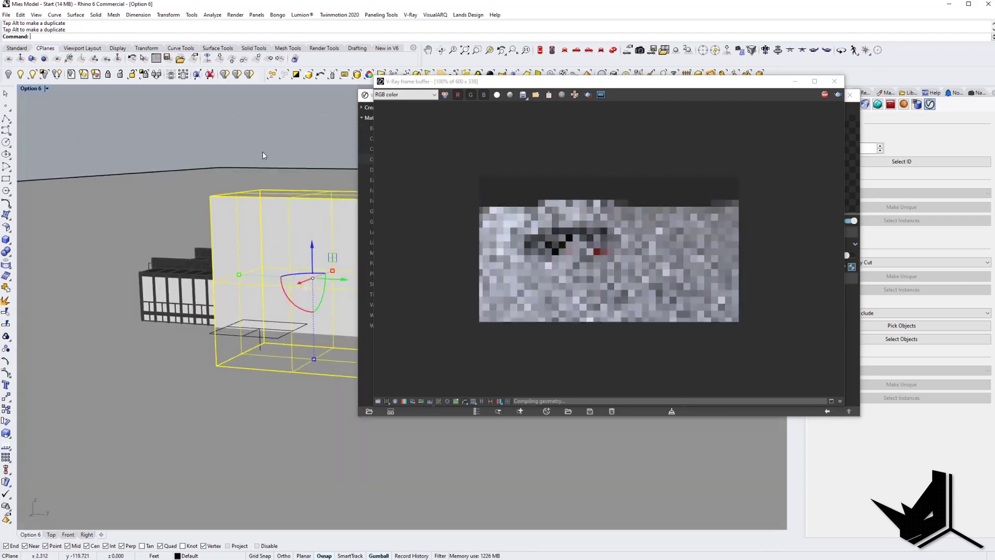
- Show the box's edit points with SolidPtOn and pull two of them down-left
{"action": "type", "text": "SolidPtOn"}
{"action": "key", "text": "Return"}
{"action": "left_click_drag", "start_coordinate": [182, 129], "coordinate": [277, 212]}
{"action": "left_click_drag", "start_coordinate": [254, 166], "coordinate": [228, 262]}
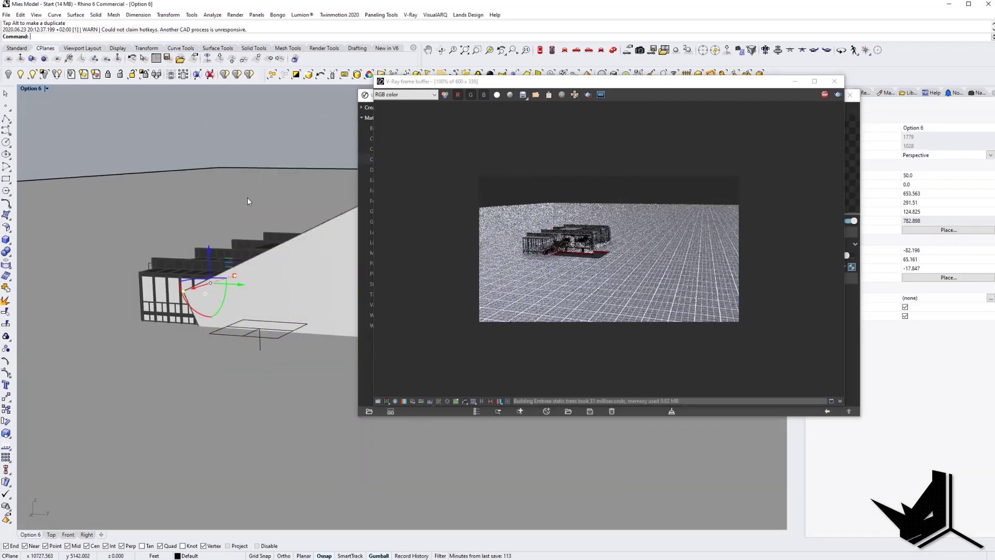
{"action": "scroll", "coordinate": [178, 326], "scroll_direction": "up", "scroll_amount": 3}
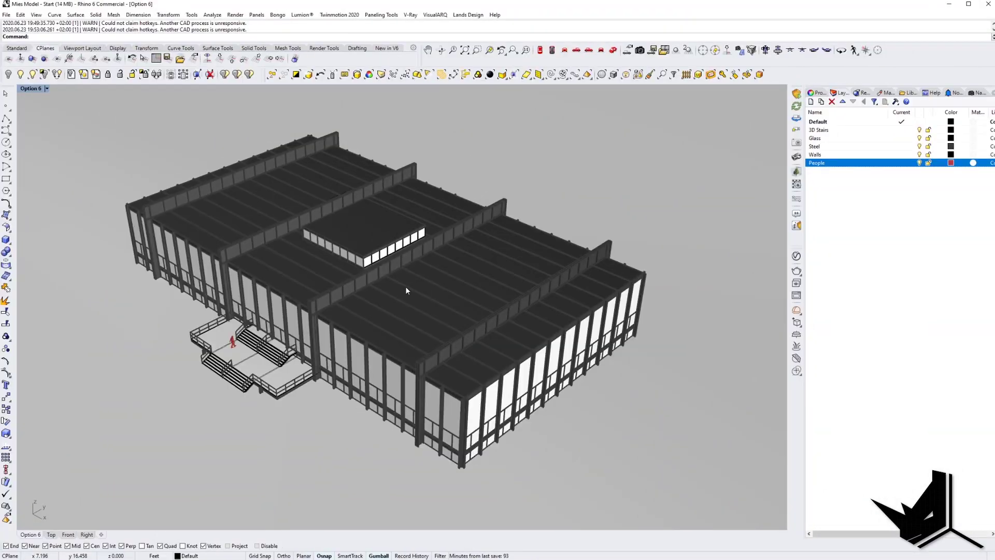
- Add a clipping plane on the ground beside the building from two corner points
{"action": "left_click", "coordinate": [198, 76]}
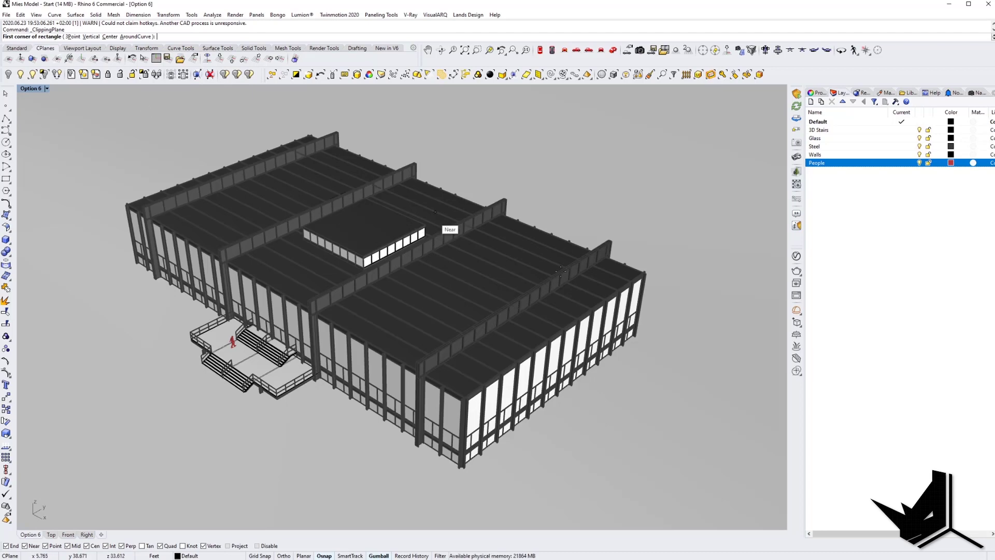
{"action": "scroll", "coordinate": [632, 355], "scroll_direction": "up", "scroll_amount": 2}
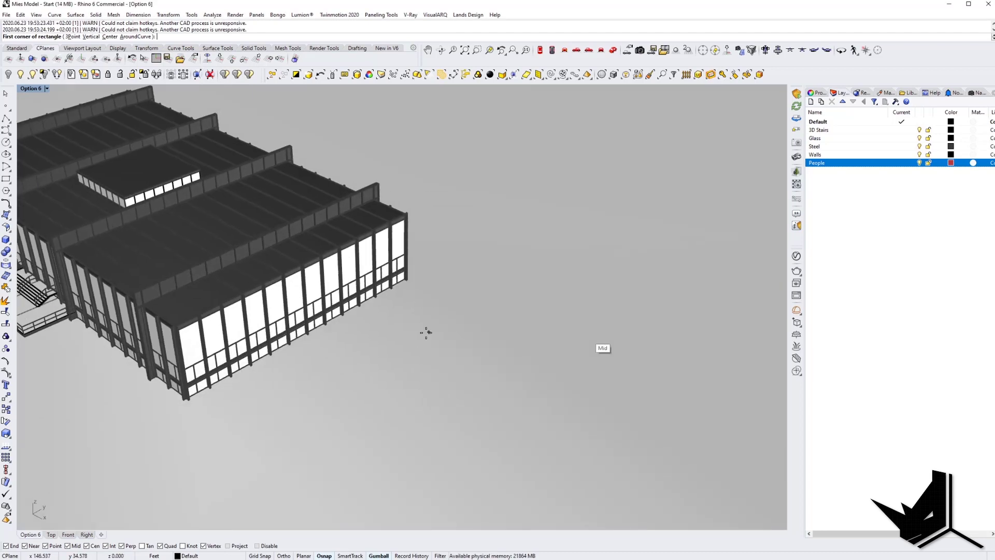
{"action": "left_click", "coordinate": [424, 332]}
{"action": "left_click", "coordinate": [567, 336]}
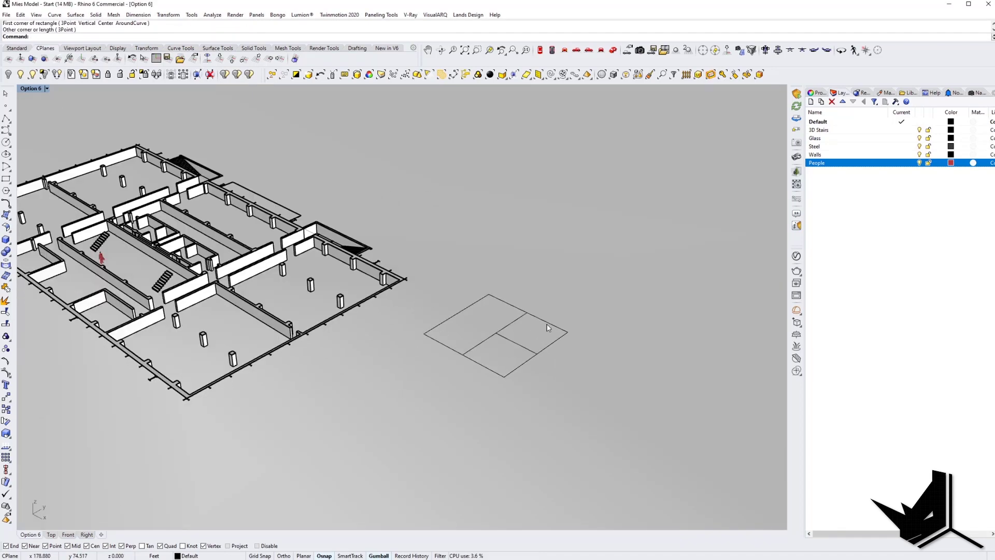
{"action": "scroll", "coordinate": [548, 328], "scroll_direction": "down", "scroll_amount": 3}
{"action": "right_click_drag", "start_coordinate": [548, 328], "coordinate": [542, 275]}
- Raise the clipping plane about 6.5 ft, then lower it slightly to set the cut
{"action": "scroll", "coordinate": [520, 312], "scroll_direction": "up", "scroll_amount": 5}
{"action": "left_click", "coordinate": [508, 326]}
{"action": "right_click_drag", "start_coordinate": [508, 326], "coordinate": [516, 347]}
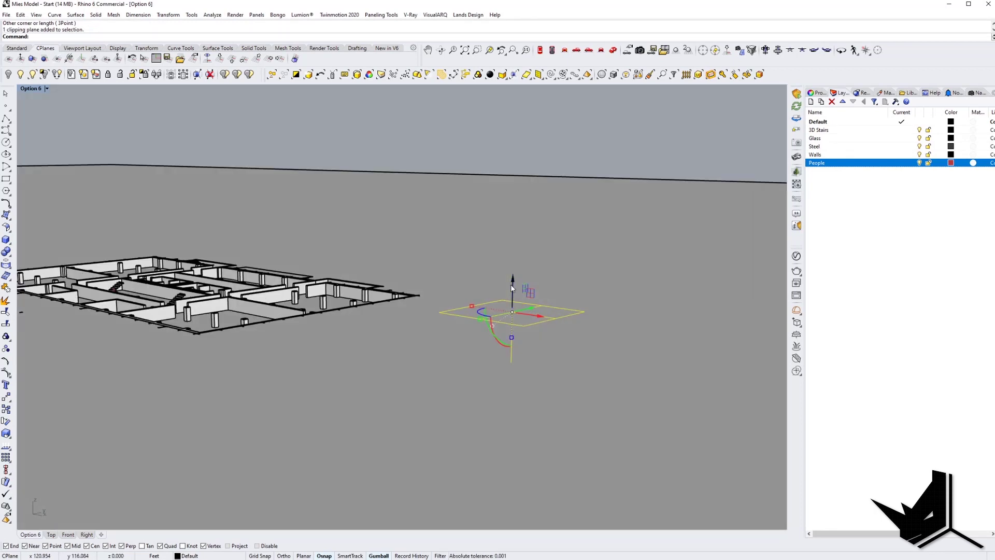
{"action": "left_click_drag", "start_coordinate": [511, 286], "coordinate": [519, 272]}
{"action": "right_click_drag", "start_coordinate": [487, 305], "coordinate": [493, 378]}
{"action": "right_click_drag", "start_coordinate": [324, 332], "coordinate": [470, 334], "text": "shift"}
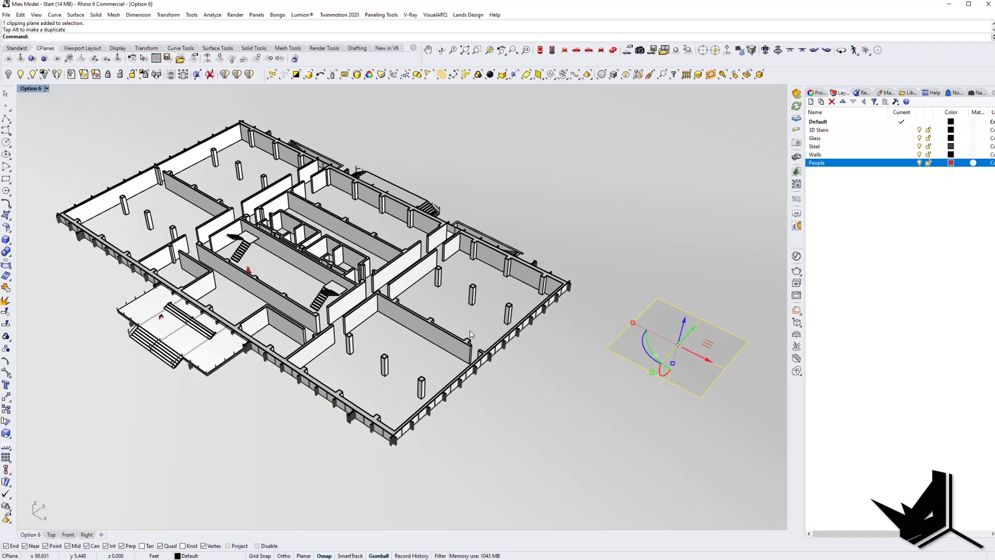
{"action": "right_click_drag", "start_coordinate": [635, 334], "coordinate": [568, 325]}
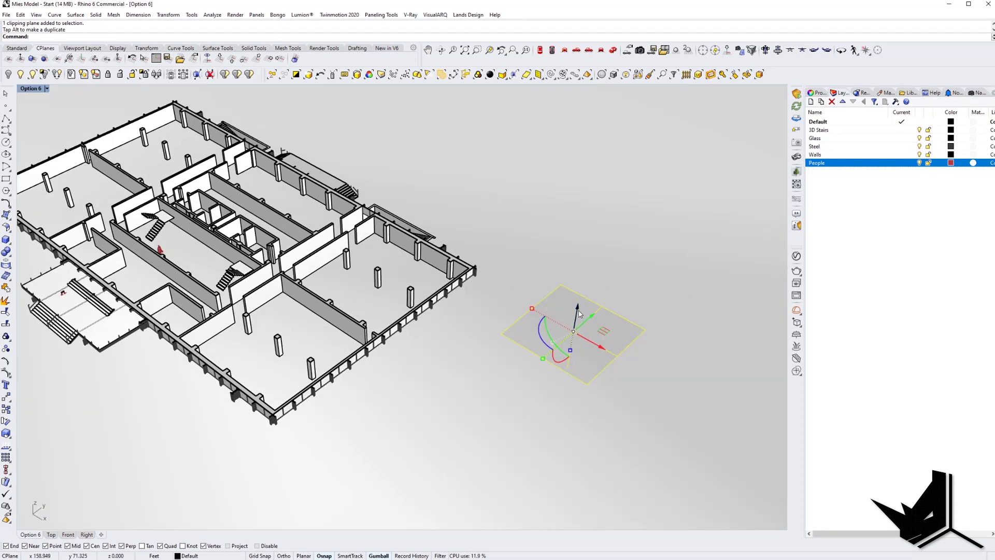
- Open the plane's Clipping Plane properties and uncheck Option 6 under Views Clipped
{"action": "left_click", "coordinate": [818, 93]}
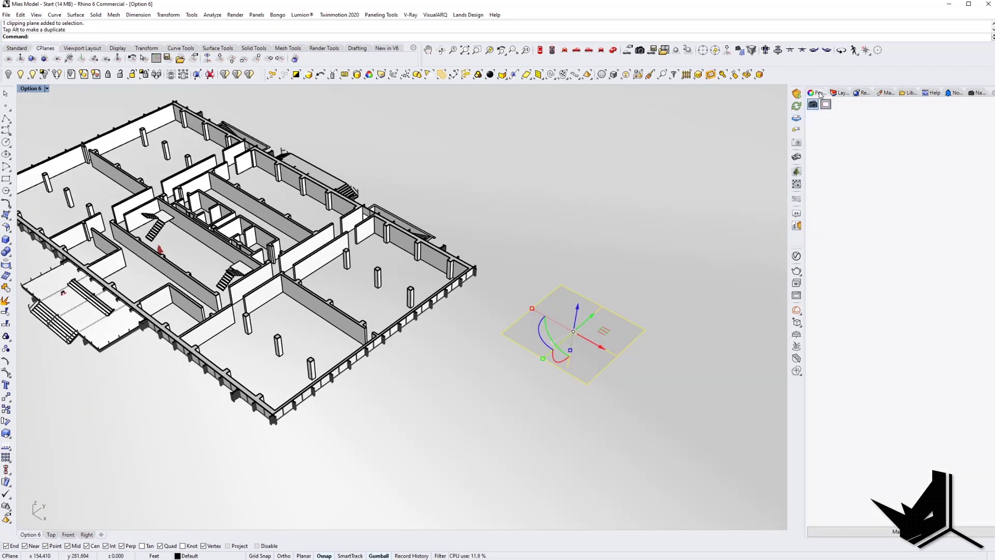
{"action": "left_click", "coordinate": [826, 104]}
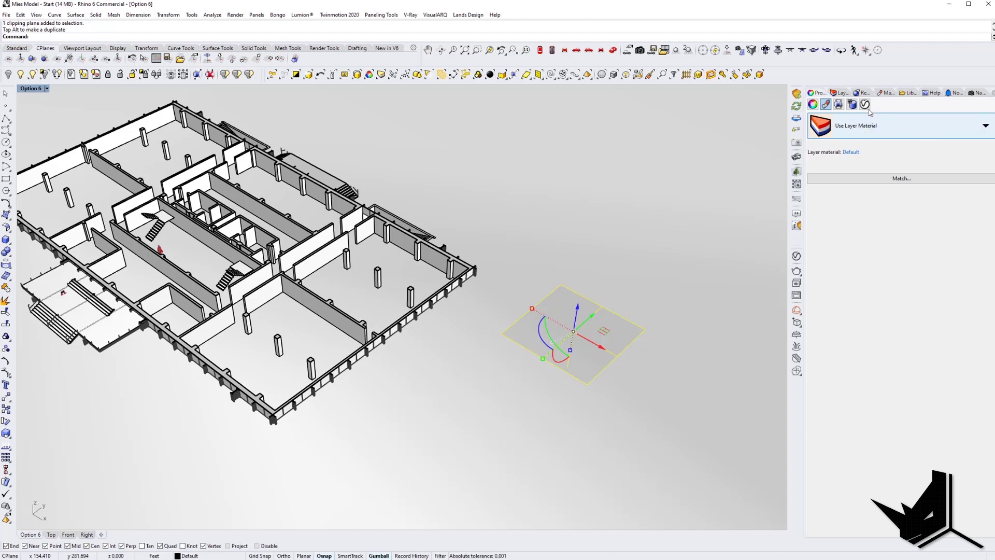
{"action": "left_click", "coordinate": [839, 104]}
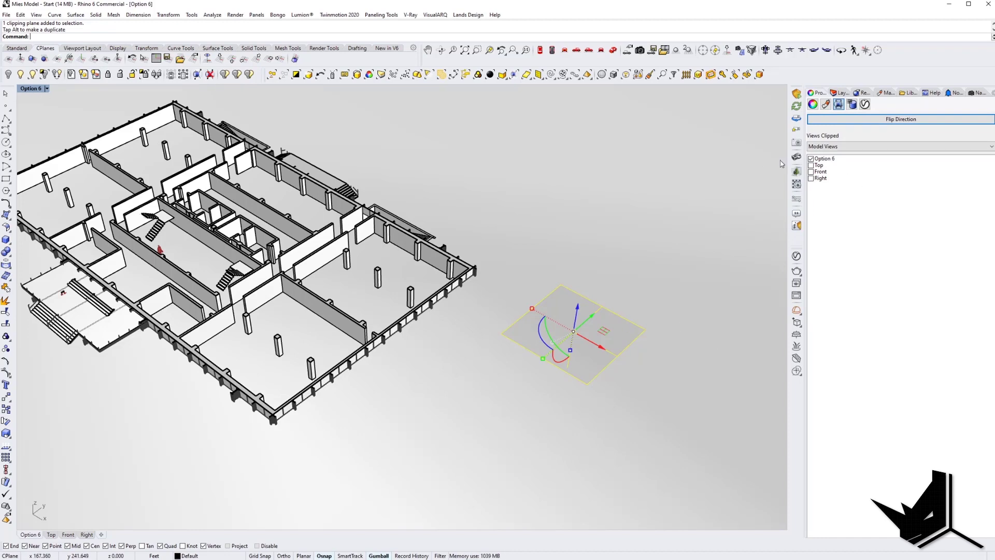
{"action": "left_click", "coordinate": [811, 159]}
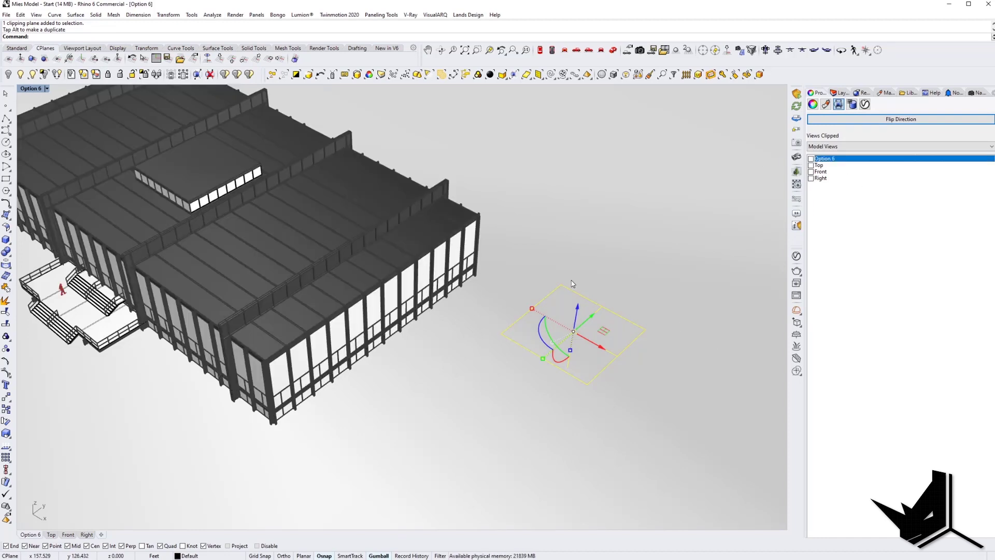
{"action": "right_click_drag", "start_coordinate": [573, 284], "coordinate": [351, 288]}
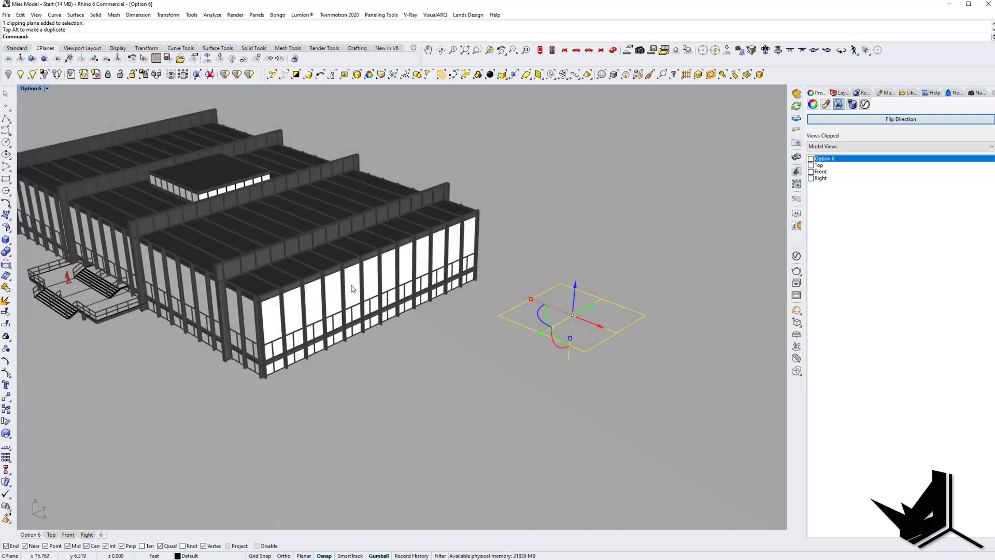
{"action": "right_click_drag", "start_coordinate": [344, 253], "coordinate": [366, 297], "text": "shift"}
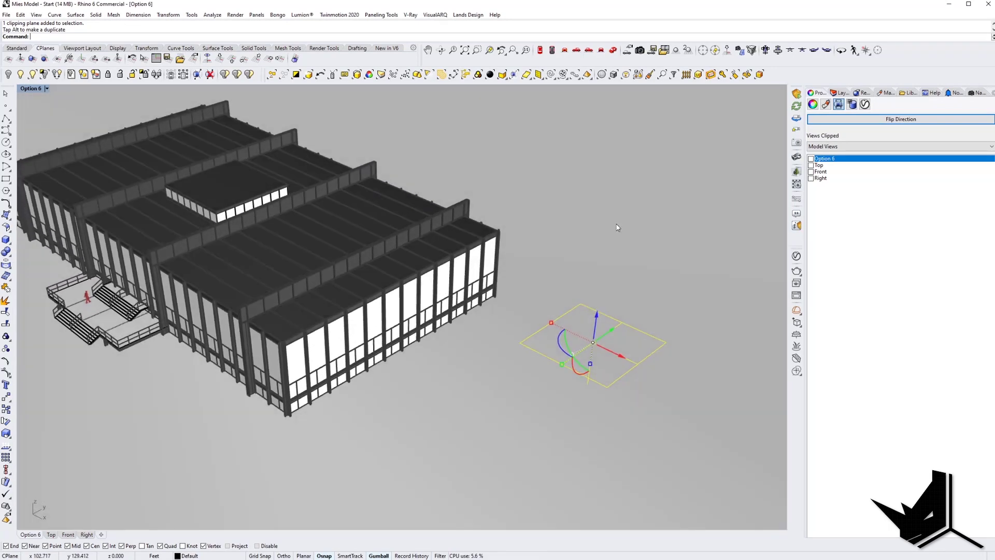
- Recheck Option 6 so the plane clips that view again
{"action": "left_click", "coordinate": [812, 158]}
{"action": "right_click_drag", "start_coordinate": [424, 277], "coordinate": [465, 329]}
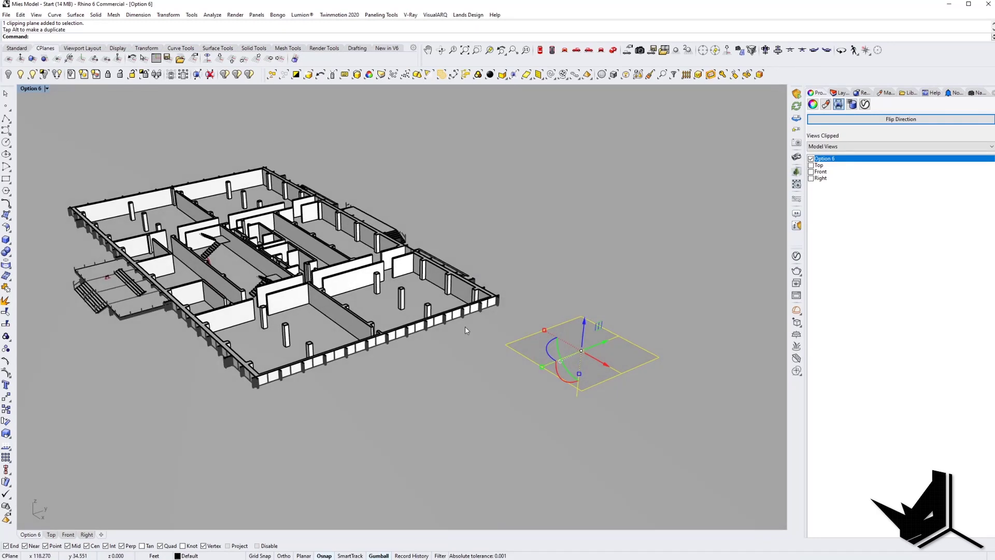
{"action": "right_click_drag", "start_coordinate": [420, 291], "coordinate": [386, 343]}
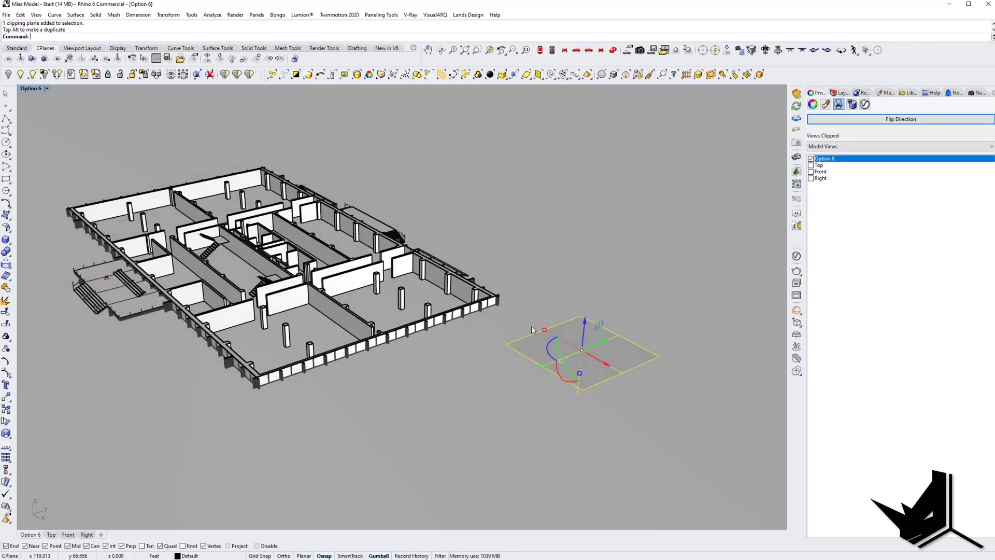
- Flip the clipping direction and raise the plane about 7.5 ft
{"action": "left_click", "coordinate": [896, 122]}
{"action": "right_click_drag", "start_coordinate": [262, 322], "coordinate": [262, 257]}
{"action": "left_click_drag", "start_coordinate": [579, 221], "coordinate": [579, 213]}
{"action": "right_click_drag", "start_coordinate": [457, 223], "coordinate": [595, 285]}
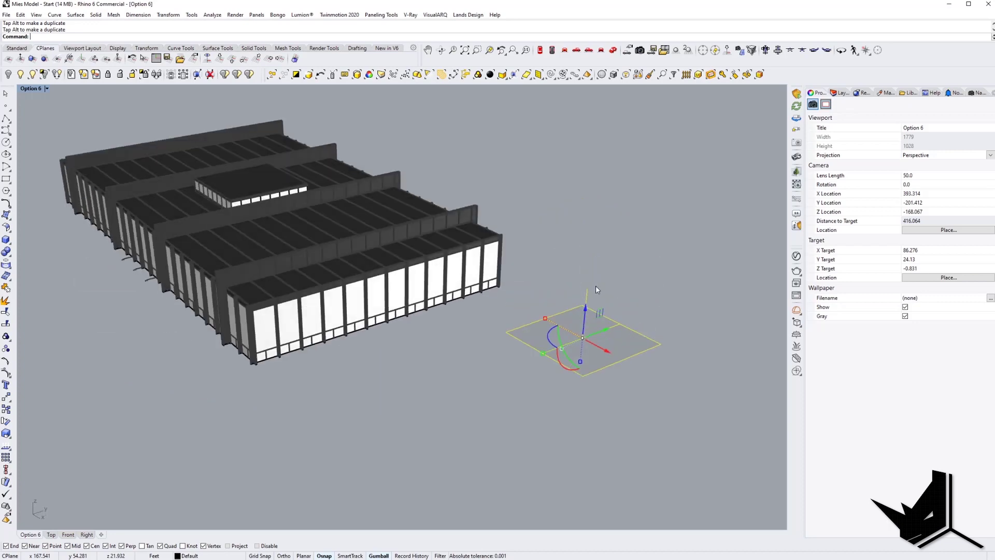
- Flip back to keep the floor, lower the plane about 3 ft, and open the V-Ray Asset Editor
{"action": "left_click", "coordinate": [871, 122]}
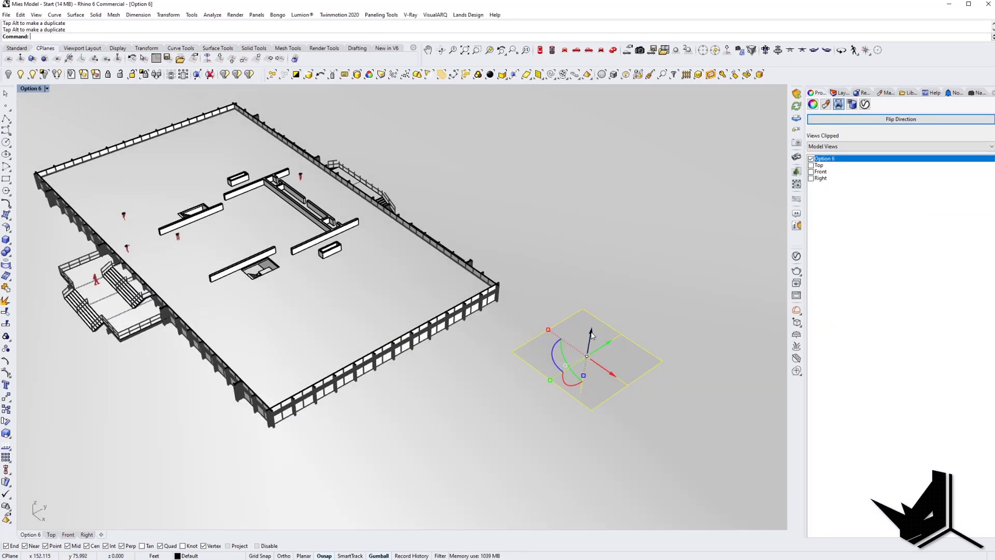
{"action": "left_click_drag", "start_coordinate": [591, 334], "coordinate": [589, 353]}
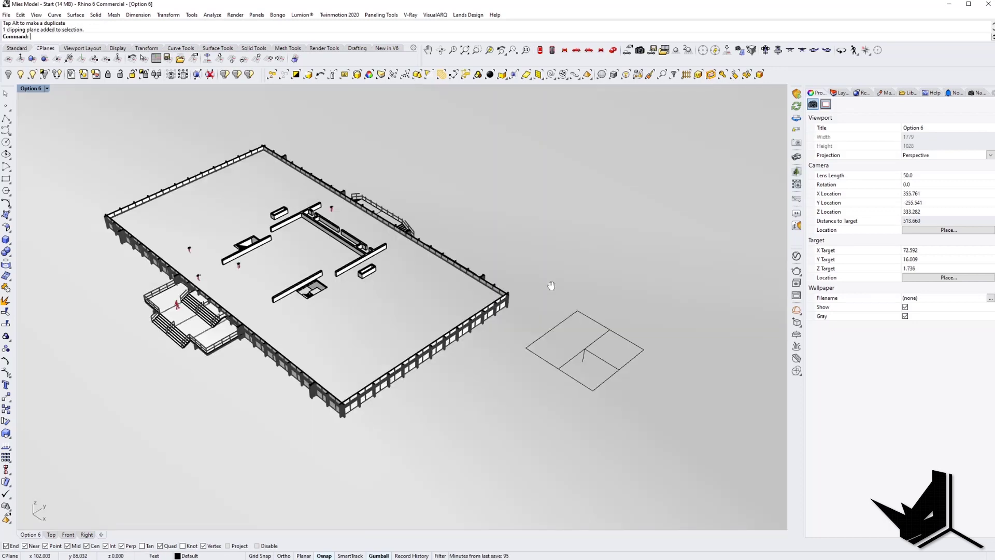
{"action": "left_click", "coordinate": [620, 326]}
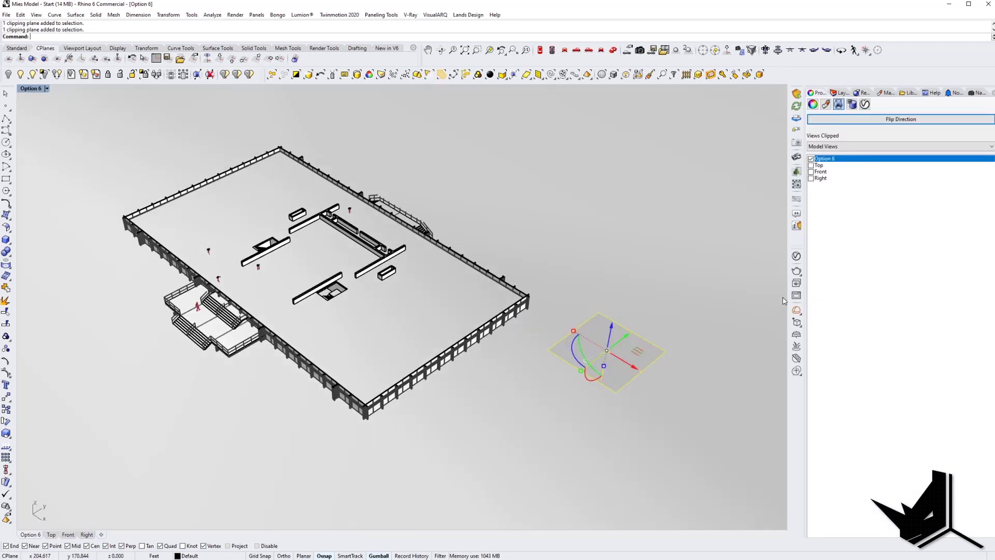
{"action": "left_click", "coordinate": [797, 256]}
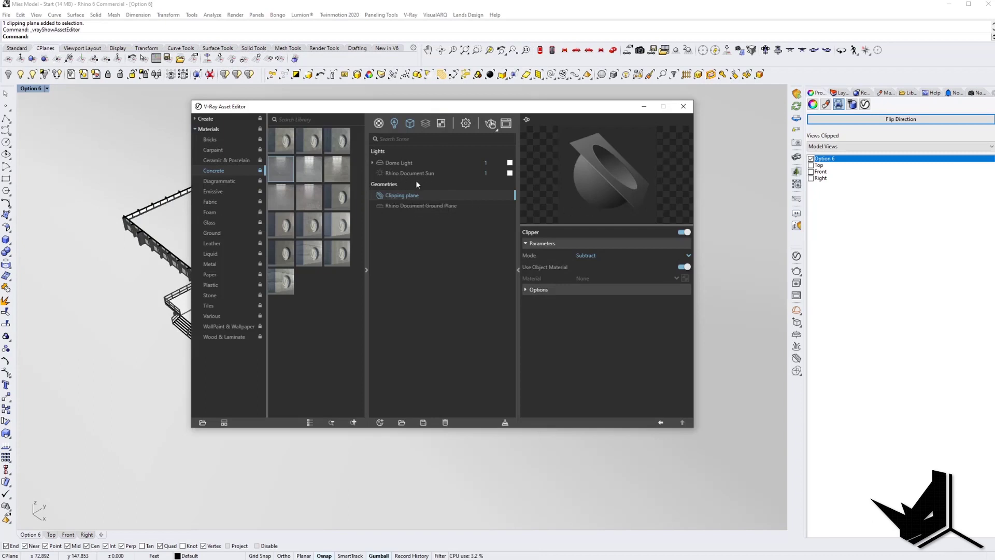
- Rename the Clipping plane entry to 'Base cut 1'
{"action": "right_click", "coordinate": [406, 195]}
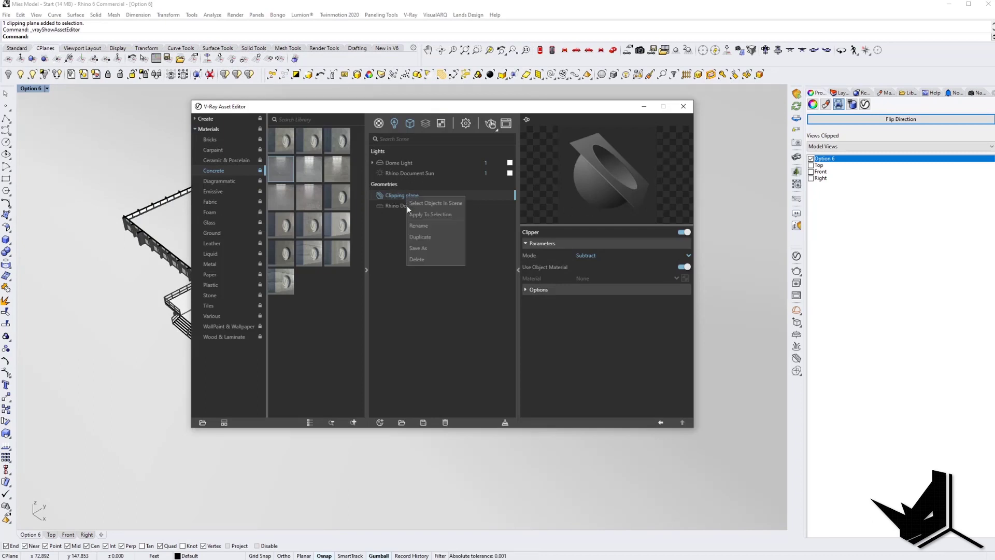
{"action": "left_click", "coordinate": [424, 227]}
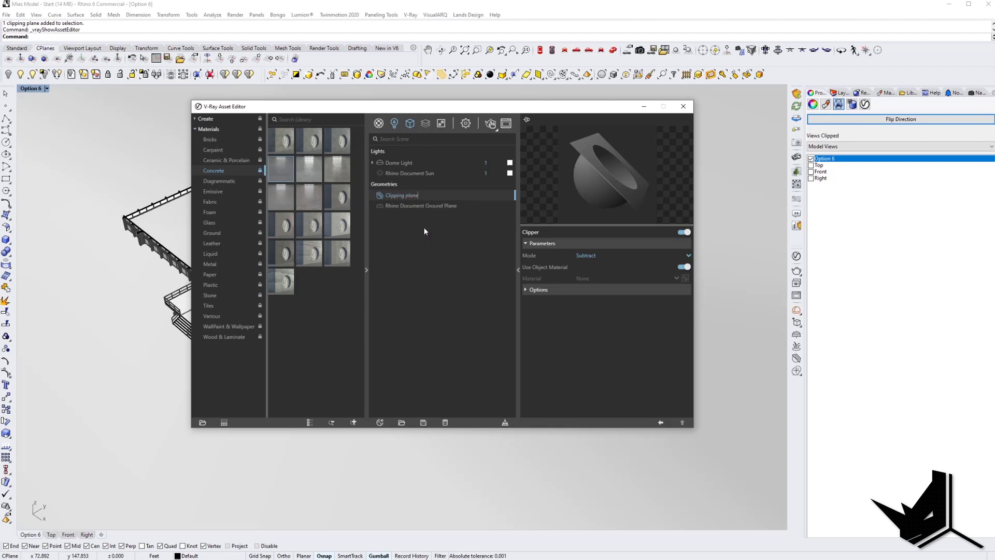
{"action": "type", "text": "Base cut 1"}
- Move the Asset Editor beside the model and start a V-Ray render
{"action": "left_click_drag", "start_coordinate": [516, 110], "coordinate": [346, 173]}
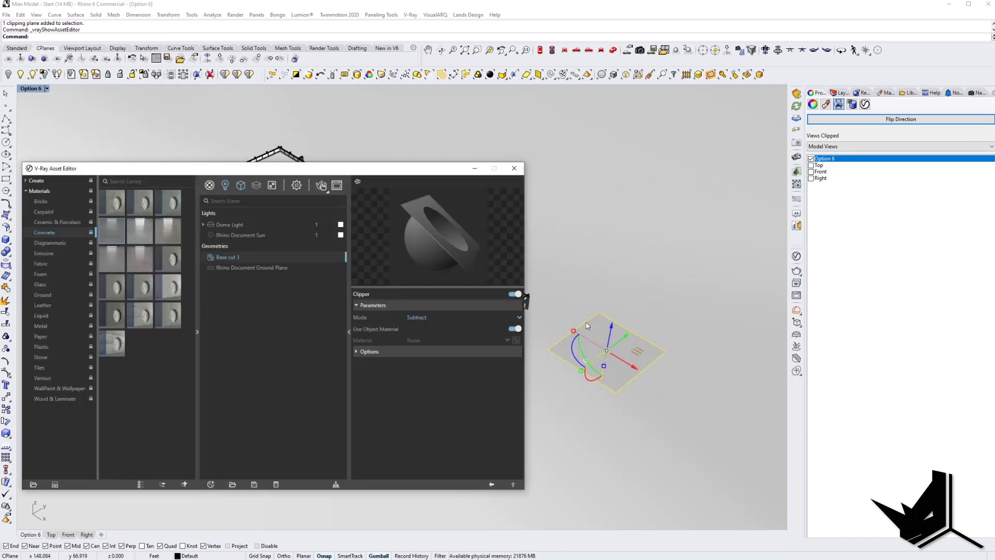
{"action": "left_click_drag", "start_coordinate": [405, 173], "coordinate": [425, 160]}
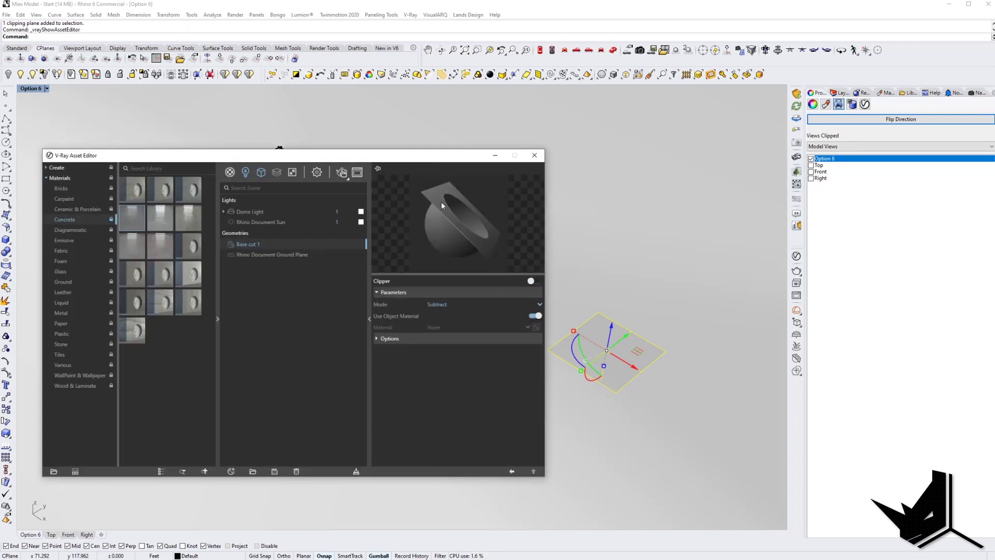
{"action": "left_click_drag", "start_coordinate": [354, 158], "coordinate": [606, 146]}
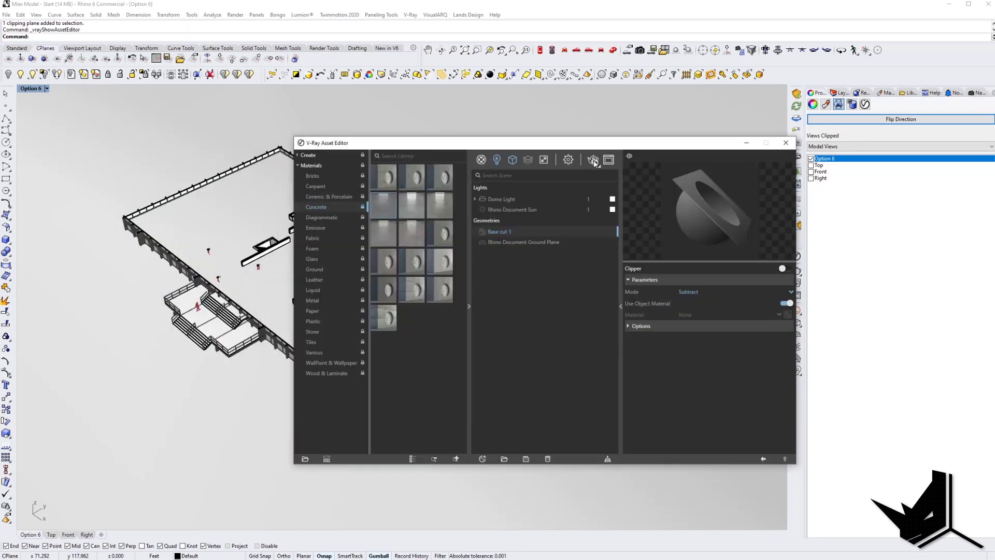
{"action": "left_click", "coordinate": [595, 162]}
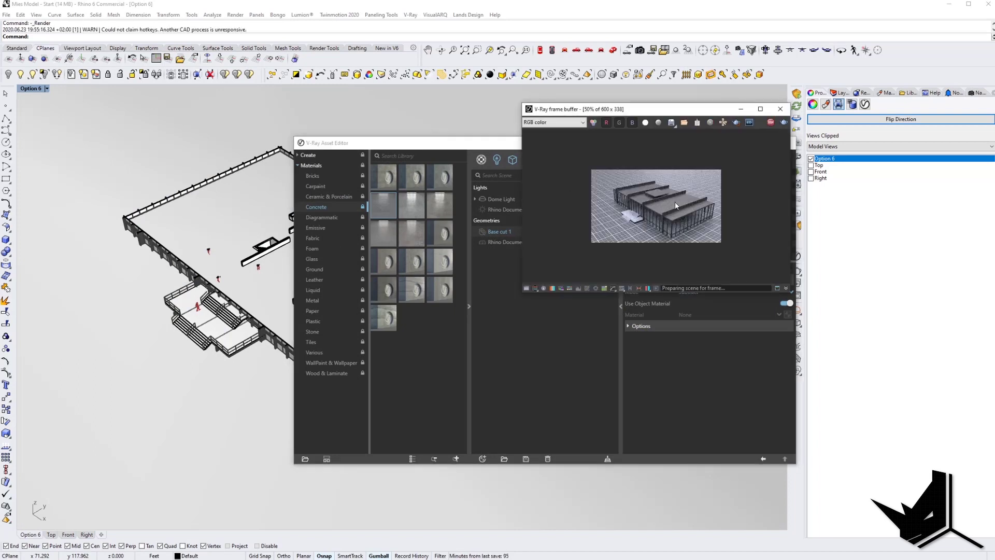
- View the uncut building render at 100%, stop it, and enable the Base cut 1 clipper
{"action": "left_click_drag", "start_coordinate": [654, 110], "coordinate": [363, 179]}
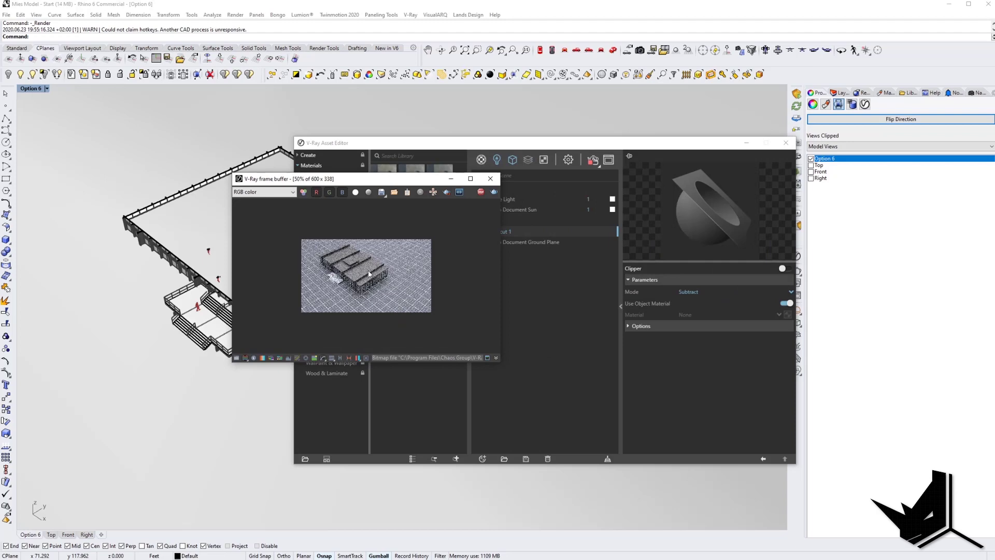
{"action": "double_click", "coordinate": [351, 270]}
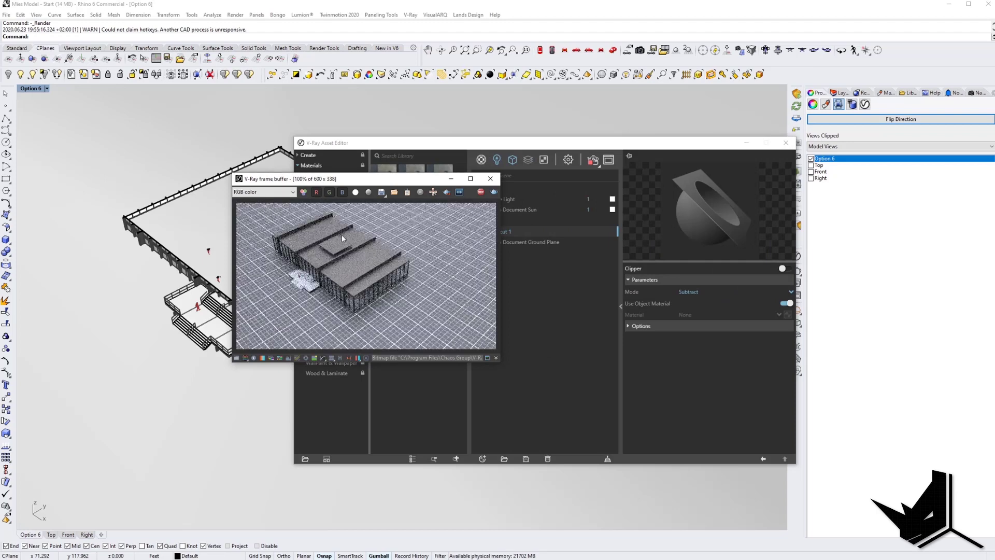
{"action": "left_click_drag", "start_coordinate": [358, 180], "coordinate": [202, 227]}
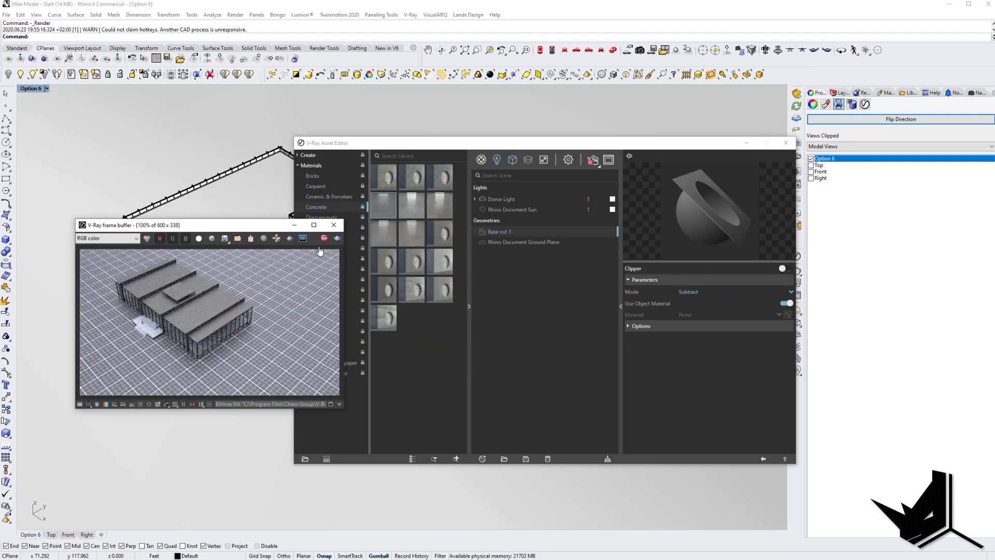
{"action": "left_click", "coordinate": [324, 238]}
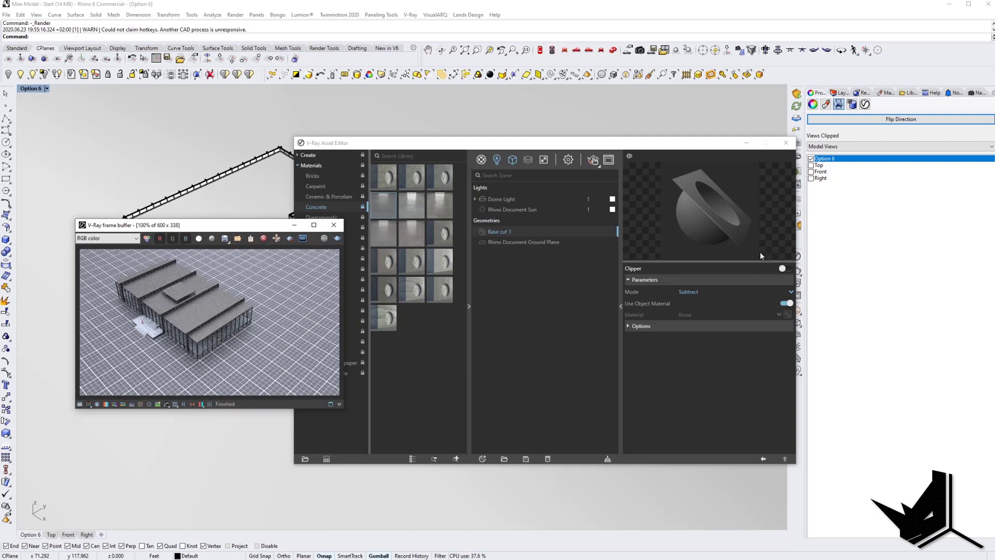
{"action": "left_click", "coordinate": [784, 269]}
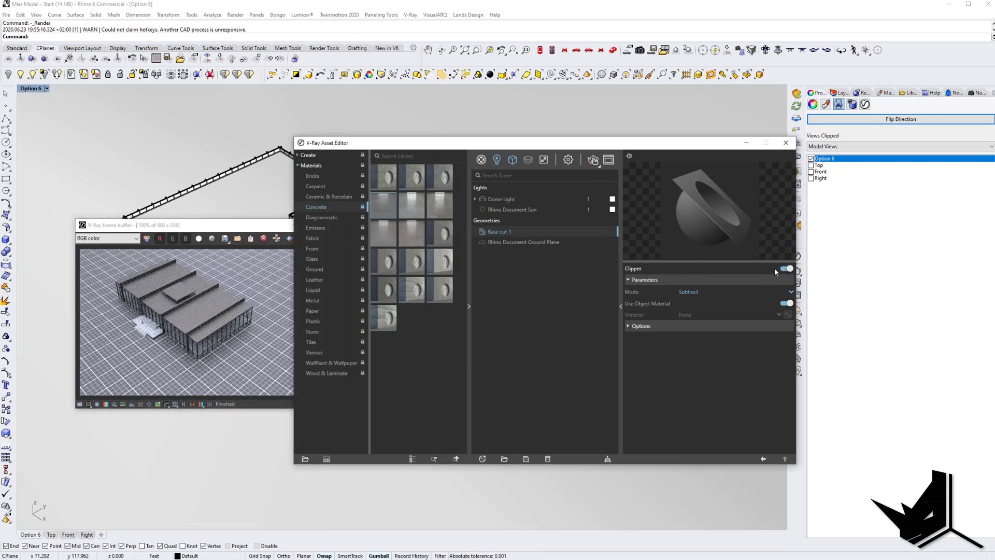
- Re-render the scene with clipping on, then minimize the Asset Editor and frame buffer
{"action": "left_click", "coordinate": [236, 225]}
{"action": "left_click", "coordinate": [337, 238]}
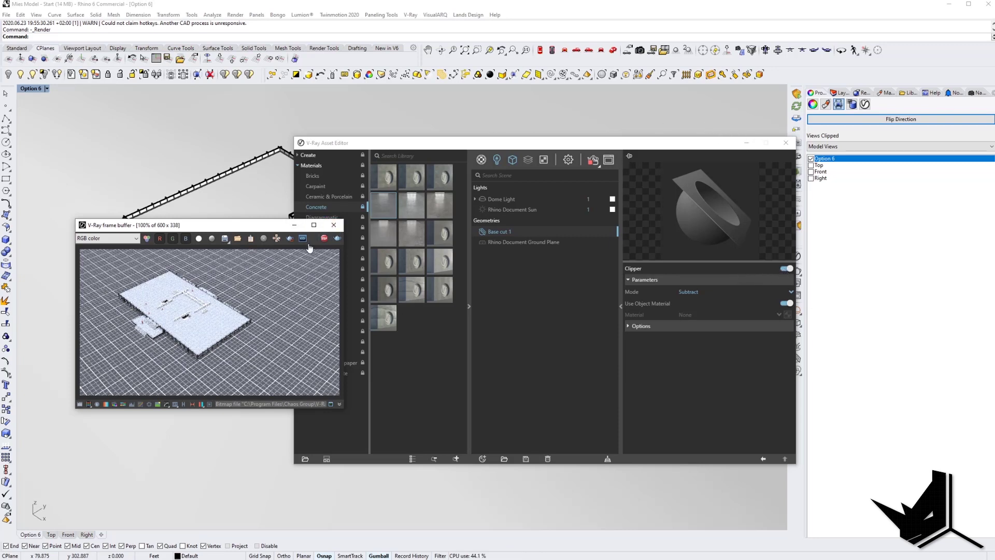
{"action": "left_click", "coordinate": [747, 144]}
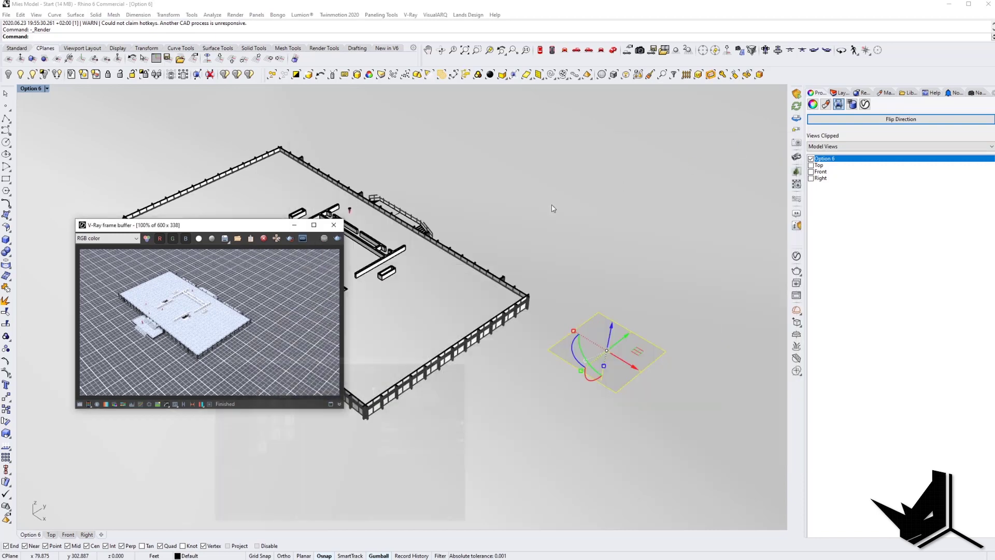
{"action": "left_click", "coordinate": [295, 226]}
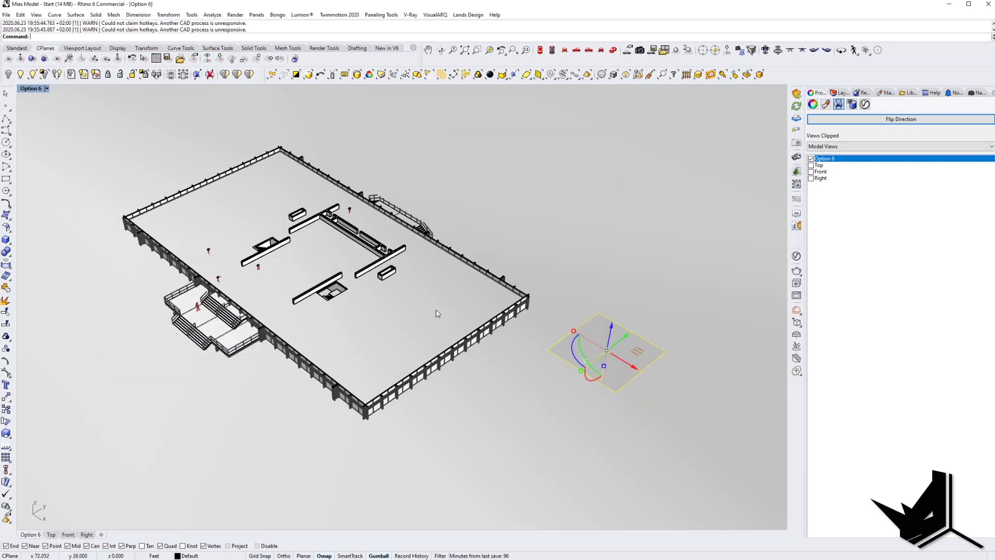
- Reselect the clipping plane and uncheck Option 6 under Views Clipped
{"action": "left_click", "coordinate": [640, 315]}
{"action": "left_click", "coordinate": [631, 332]}
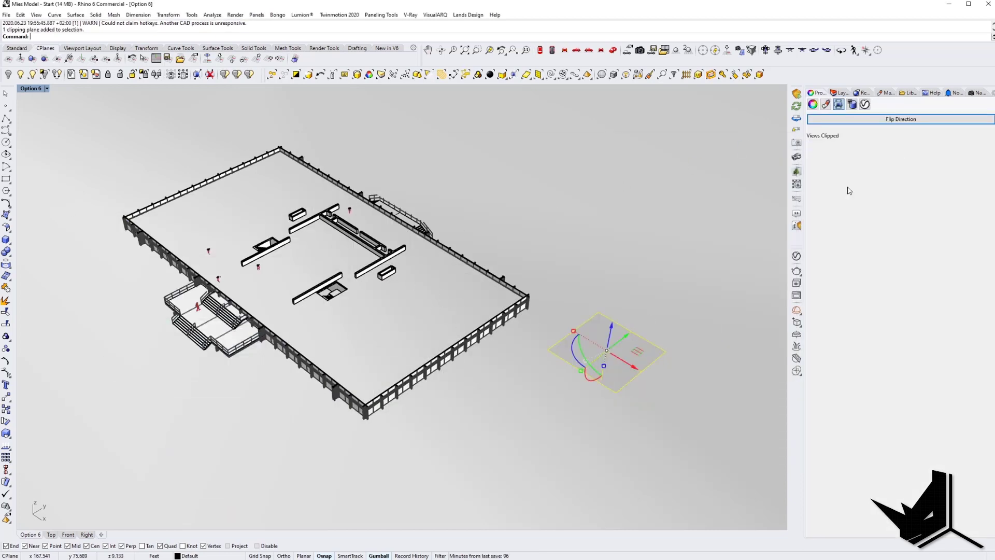
{"action": "left_click", "coordinate": [811, 159]}
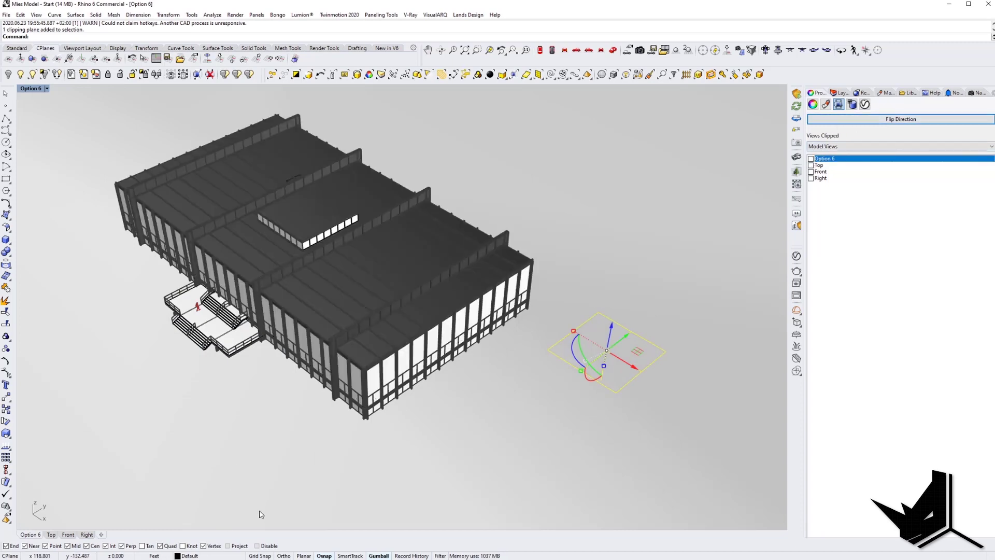
- Re-render the sliced floor plan, close the Asset Editor, and recheck Option 6
{"action": "mouse_move", "coordinate": [222, 554]}
{"action": "left_click", "coordinate": [239, 531]}
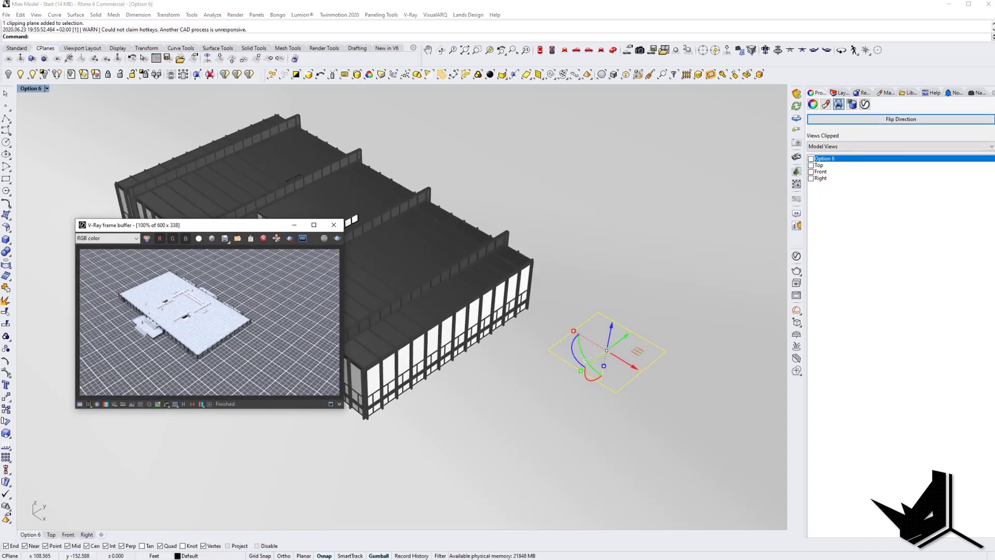
{"action": "left_click", "coordinate": [154, 534]}
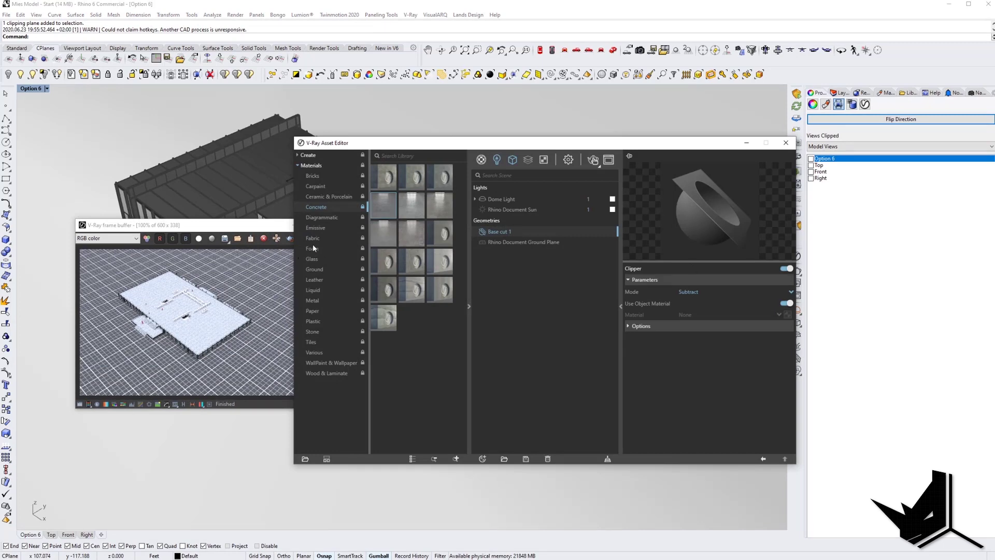
{"action": "left_click", "coordinate": [254, 227]}
{"action": "left_click", "coordinate": [337, 238]}
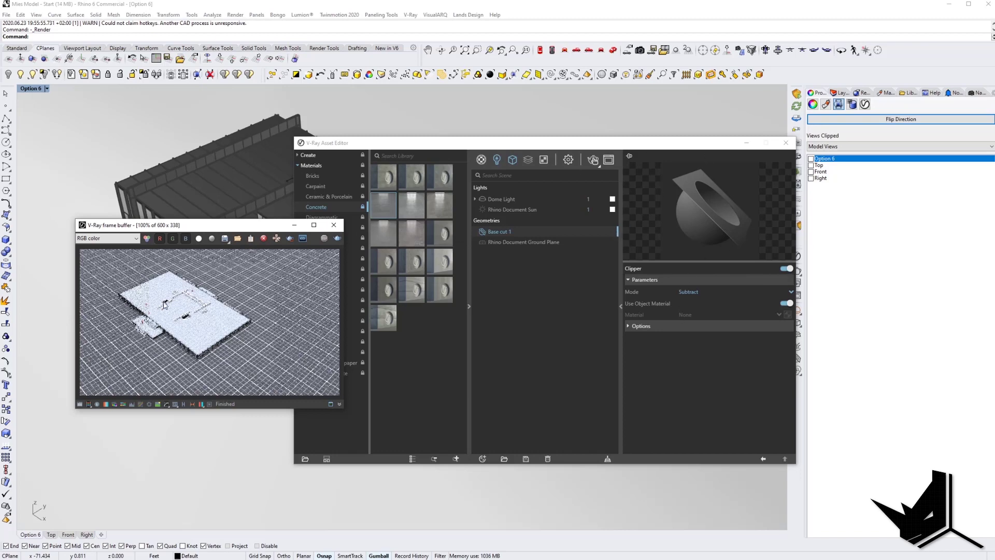
{"action": "left_click", "coordinate": [746, 143]}
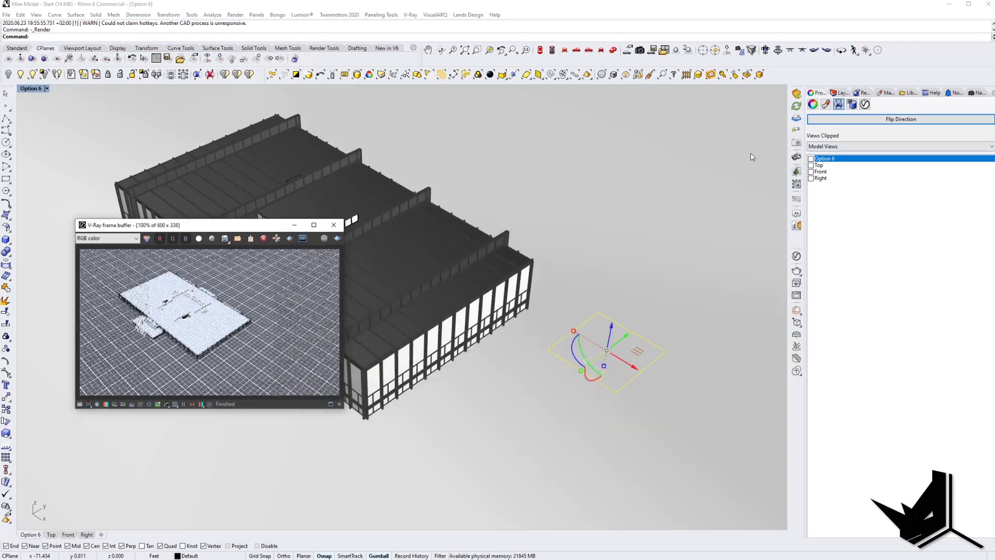
{"action": "left_click", "coordinate": [812, 159]}
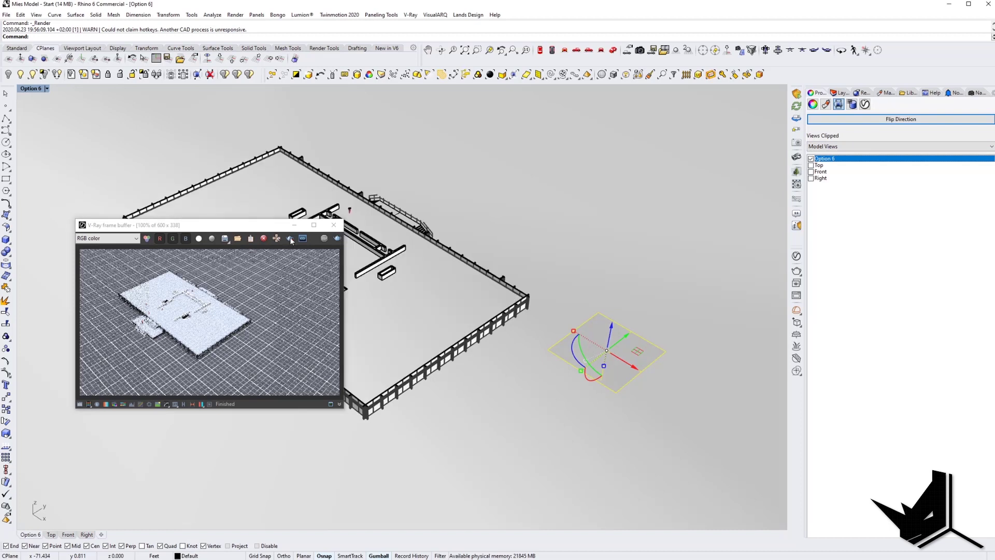
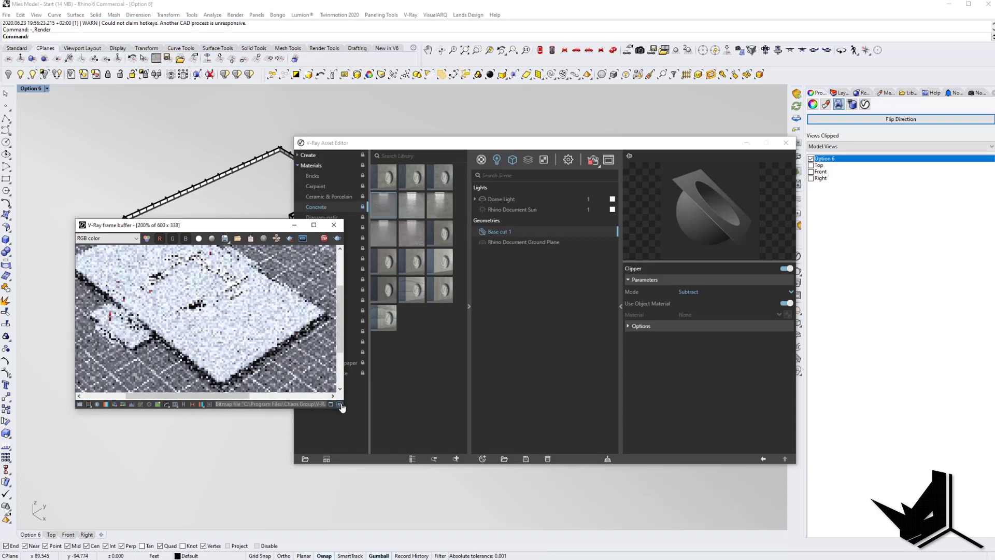
- Zoom into the cut building and move the V-Ray frame buffer aside to expose the Clipper panel
{"action": "left_click_drag", "start_coordinate": [231, 226], "coordinate": [575, 212]}
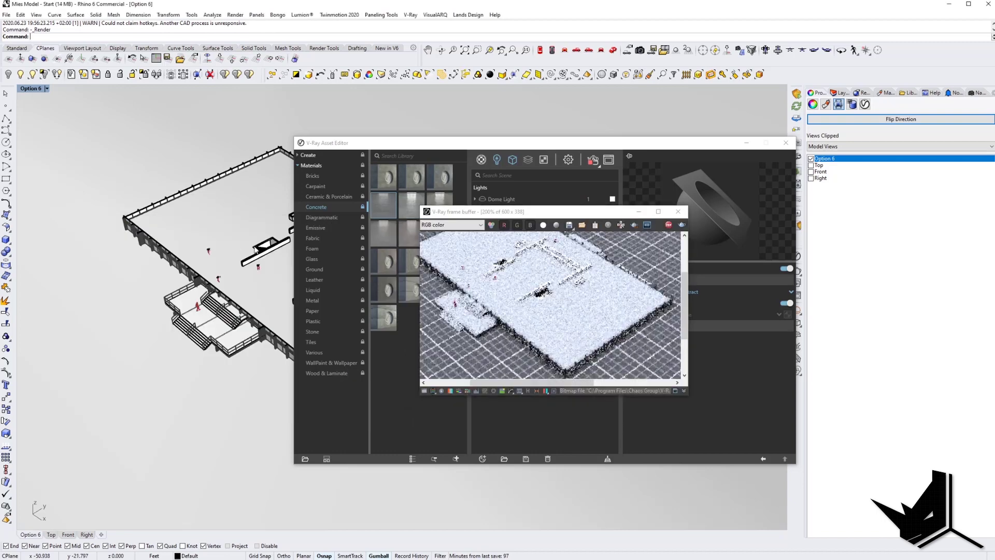
{"action": "scroll", "coordinate": [255, 249], "scroll_direction": "up", "scroll_amount": 3}
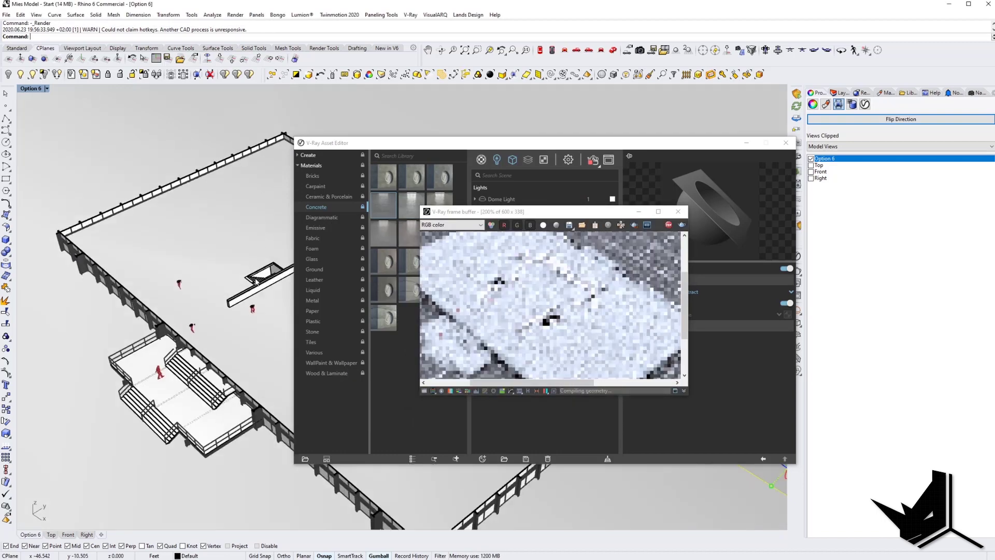
{"action": "scroll", "coordinate": [255, 280], "scroll_direction": "up", "scroll_amount": 3}
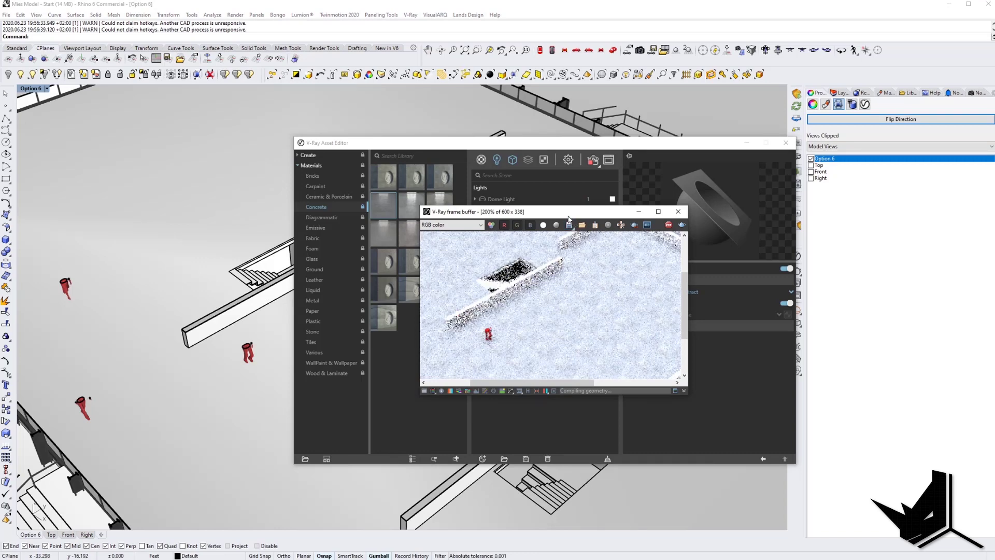
{"action": "left_click_drag", "start_coordinate": [568, 214], "coordinate": [191, 201]}
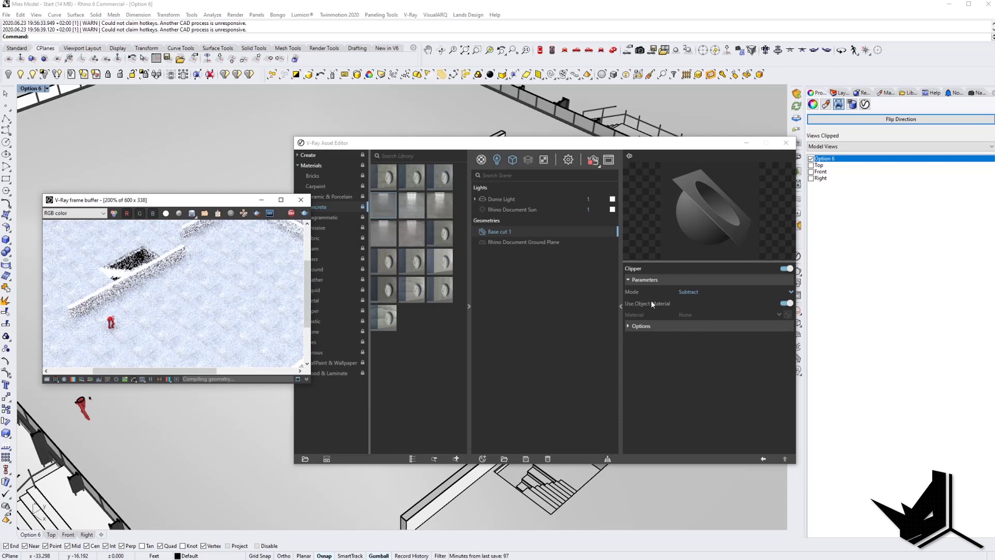
{"action": "mouse_move", "coordinate": [655, 308]}
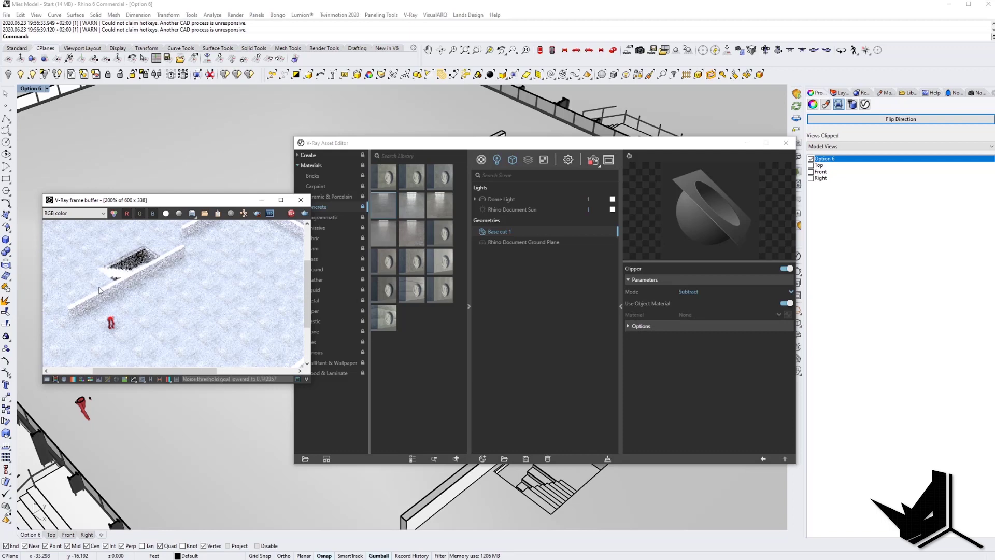
- Turn off Use Object Material and set the clipper's cut-face material to Red
{"action": "left_click", "coordinate": [792, 306]}
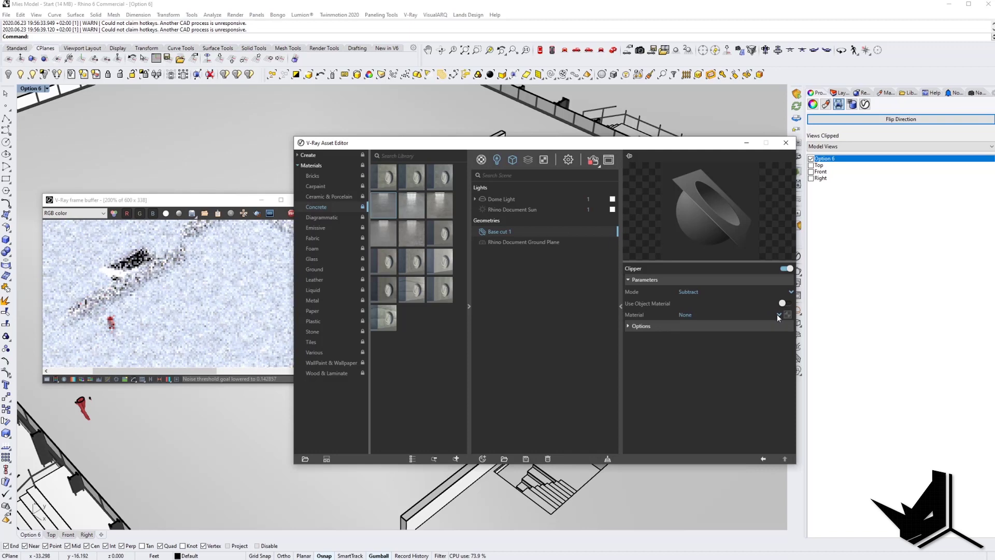
{"action": "left_click", "coordinate": [778, 315]}
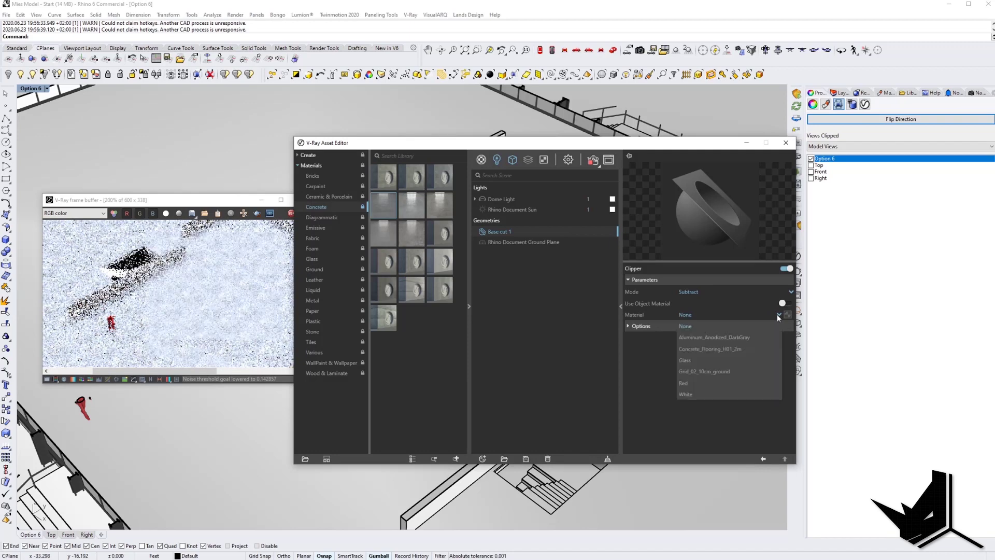
{"action": "left_click", "coordinate": [687, 384]}
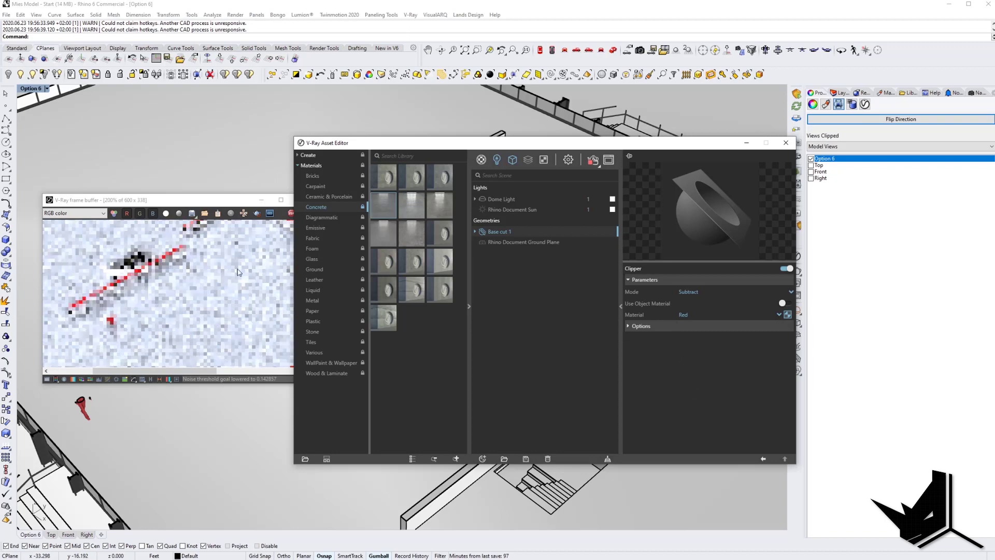
- Check the render, then open the Red material's settings from the Materials list
{"action": "left_click", "coordinate": [176, 299]}
{"action": "scroll", "coordinate": [175, 299], "scroll_direction": "down", "scroll_amount": 2}
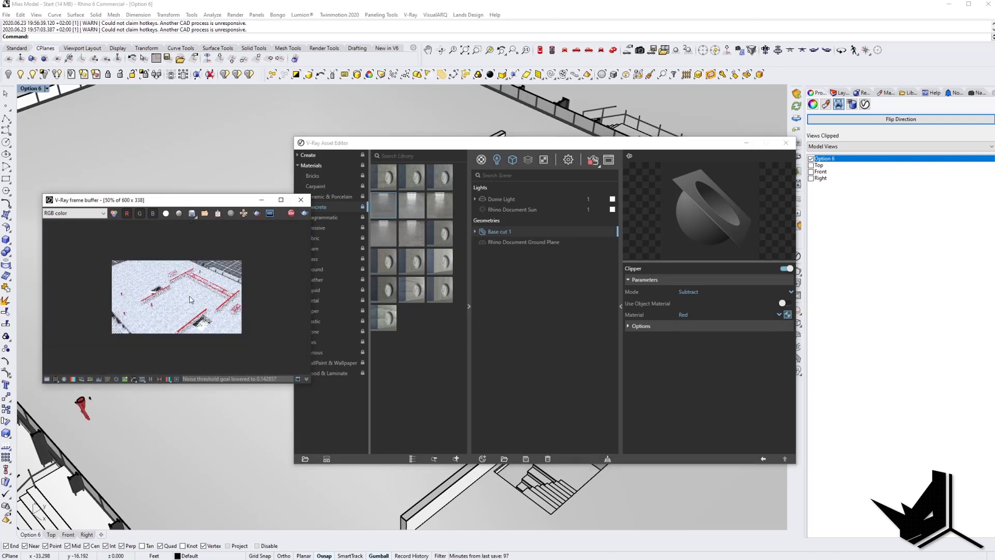
{"action": "scroll", "coordinate": [201, 303], "scroll_direction": "up", "scroll_amount": 1}
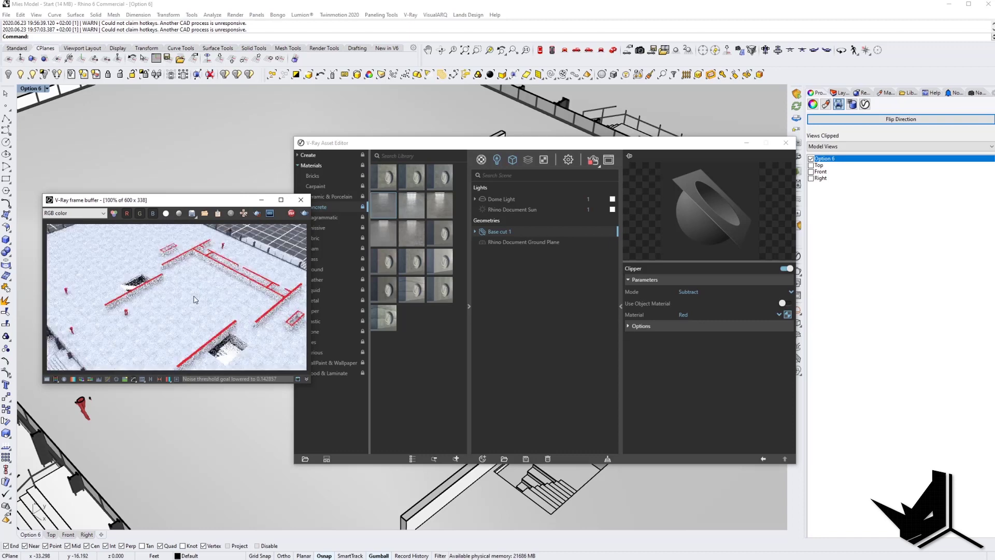
{"action": "scroll", "coordinate": [236, 293], "scroll_direction": "down", "scroll_amount": 1}
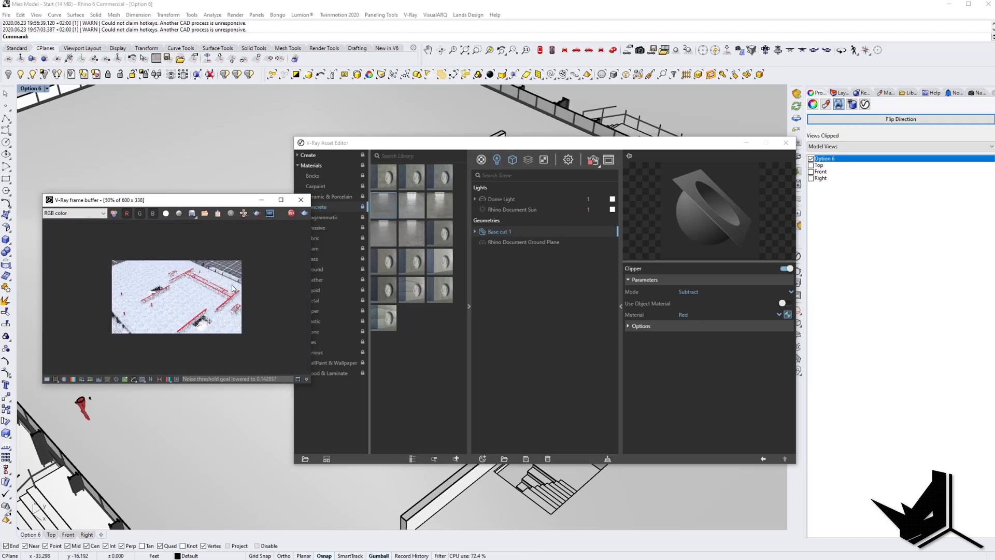
{"action": "left_click", "coordinate": [482, 161]}
{"action": "left_click", "coordinate": [492, 242]}
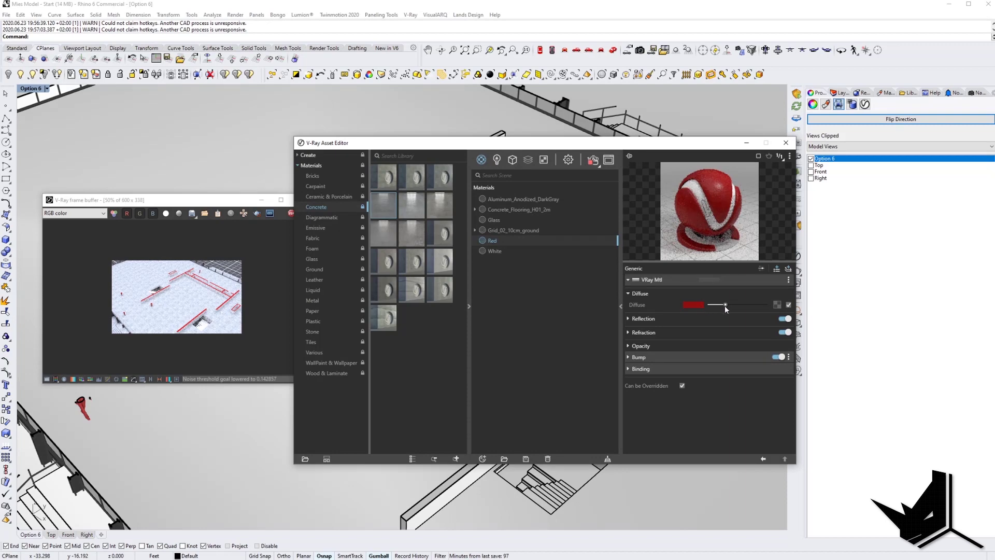
- Darken Red's diffuse slightly and try a green hue in the Color Picker
{"action": "left_click_drag", "start_coordinate": [725, 306], "coordinate": [720, 306]}
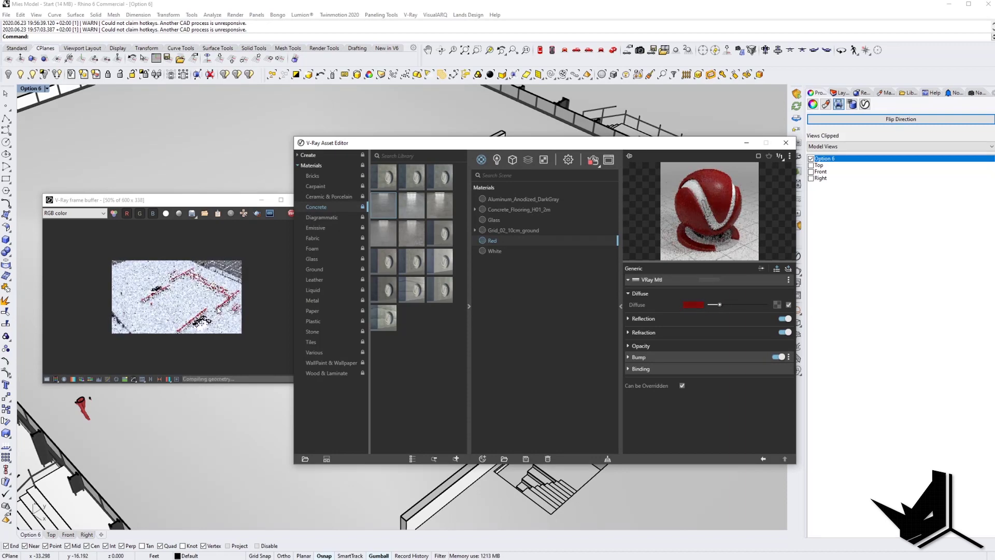
{"action": "left_click", "coordinate": [693, 304]}
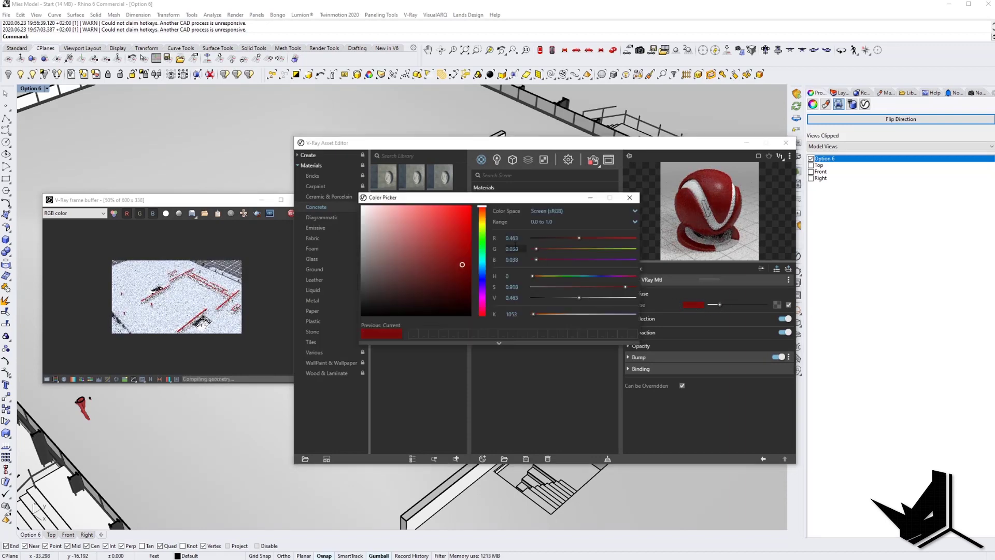
{"action": "left_click", "coordinate": [483, 240]}
{"action": "left_click", "coordinate": [630, 197]}
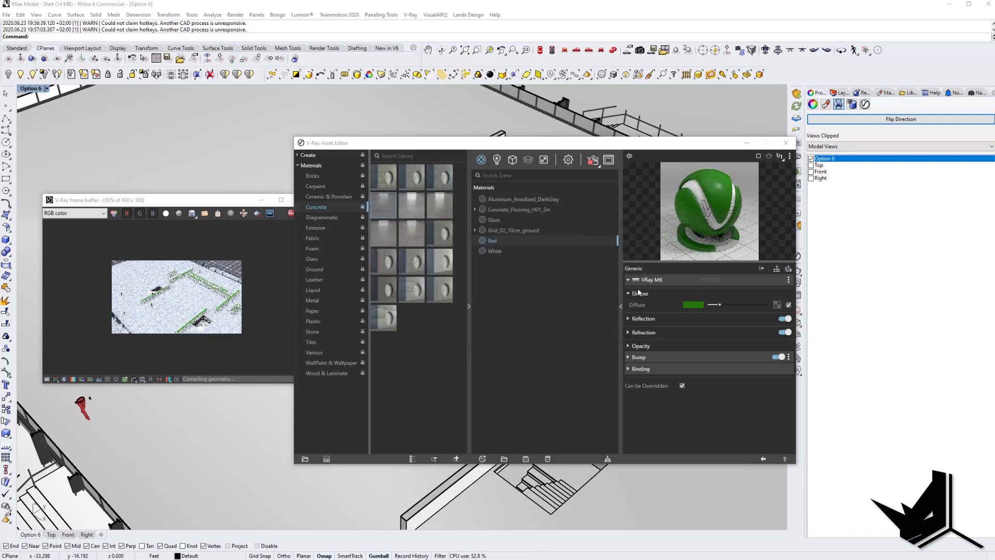
{"action": "double_click", "coordinate": [204, 307]}
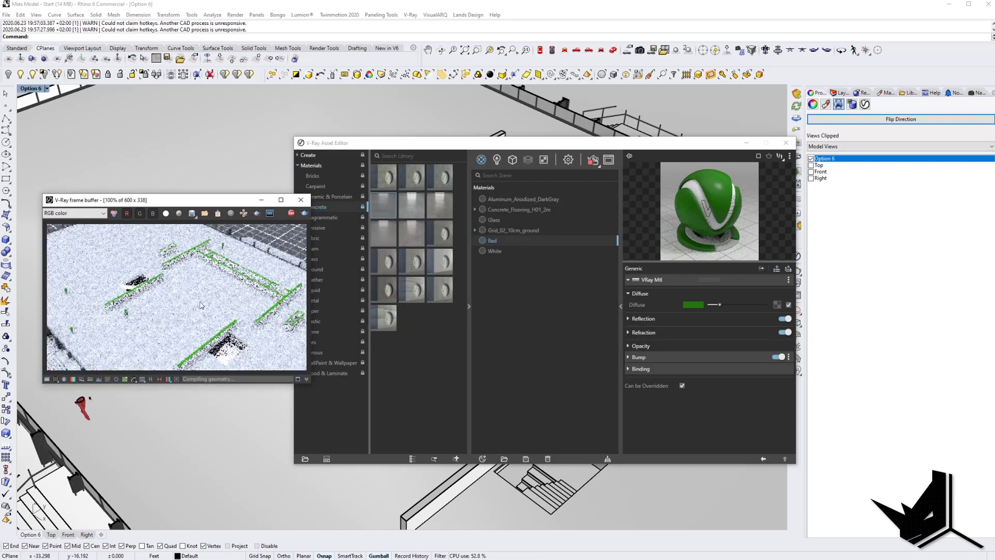
- Return Red's diffuse hue to dark red and minimise the material editor
{"action": "left_click", "coordinate": [696, 305]}
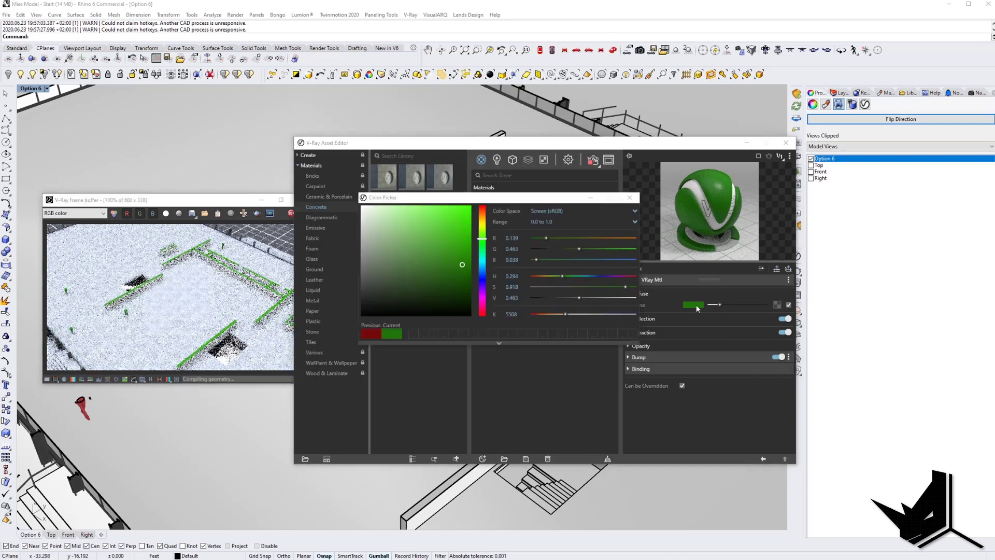
{"action": "left_click", "coordinate": [482, 311]}
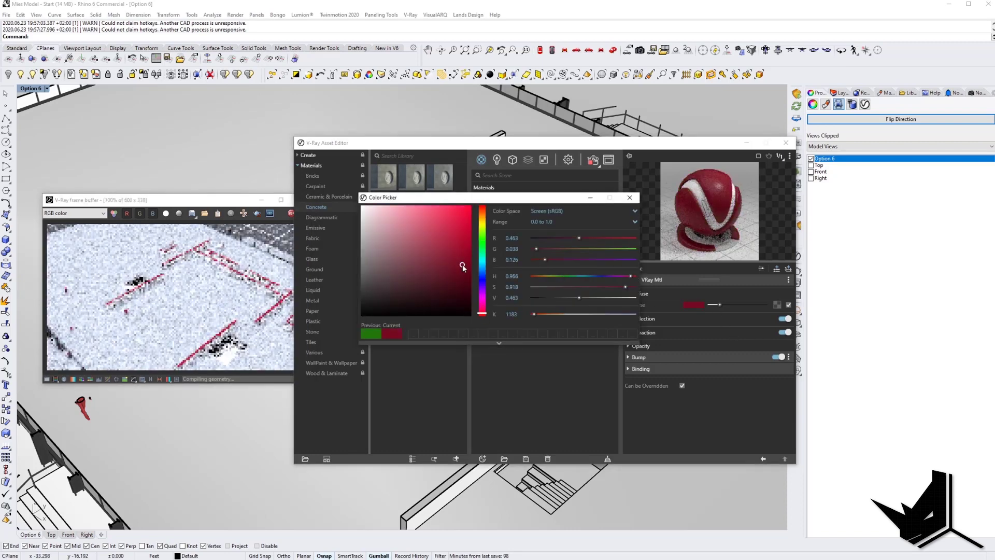
{"action": "left_click", "coordinate": [632, 198]}
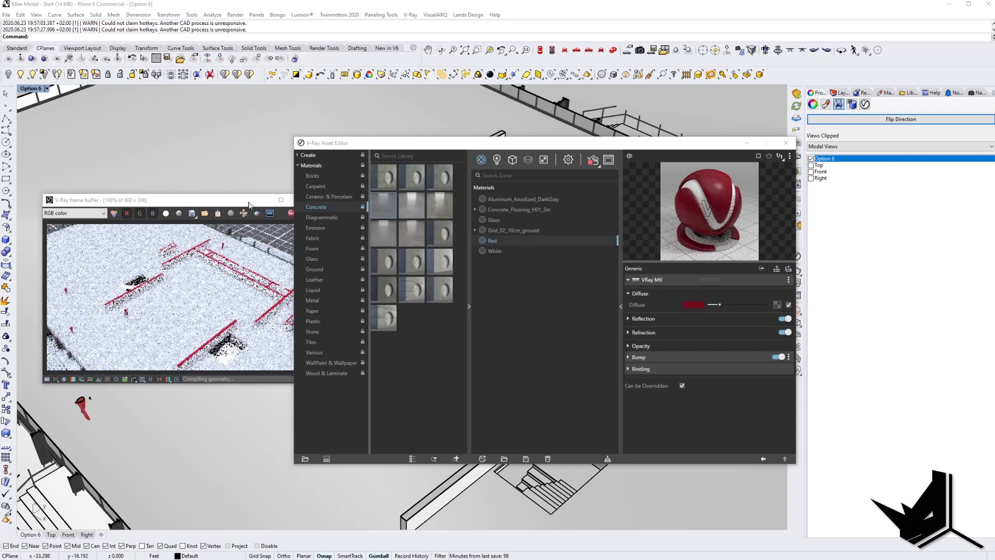
{"action": "left_click_drag", "start_coordinate": [249, 203], "coordinate": [241, 200]}
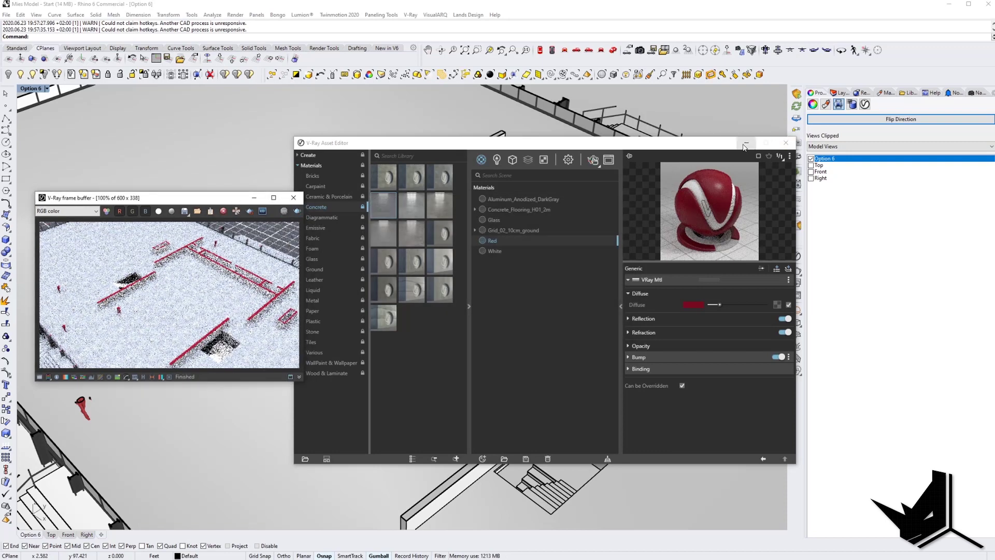
{"action": "left_click", "coordinate": [745, 145]}
- Adjust the view and reselect the existing clipping plane
{"action": "left_click", "coordinate": [294, 198]}
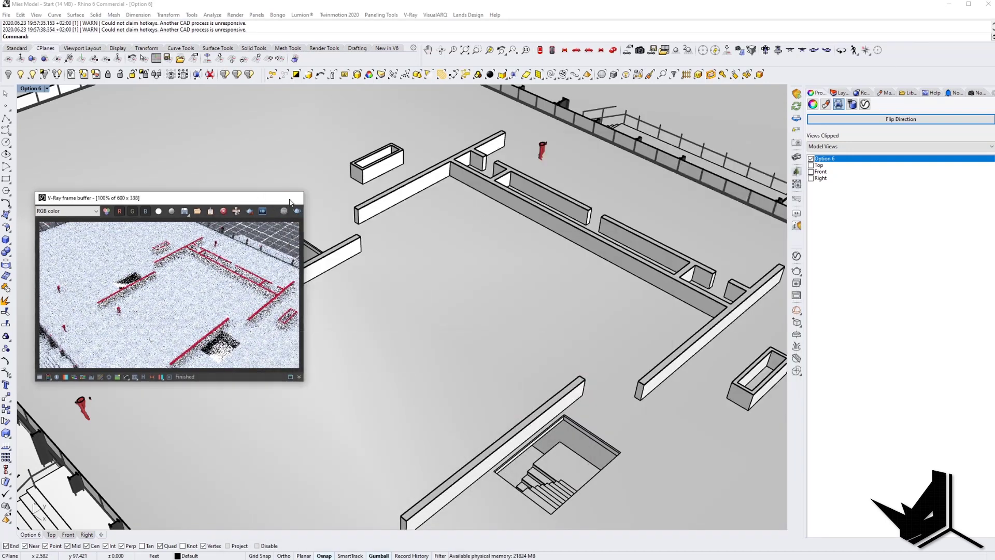
{"action": "right_click_drag", "start_coordinate": [426, 293], "coordinate": [487, 337], "text": "shift"}
{"action": "scroll", "coordinate": [424, 293], "scroll_direction": "down", "scroll_amount": 8}
{"action": "scroll", "coordinate": [487, 333], "scroll_direction": "down", "scroll_amount": 4}
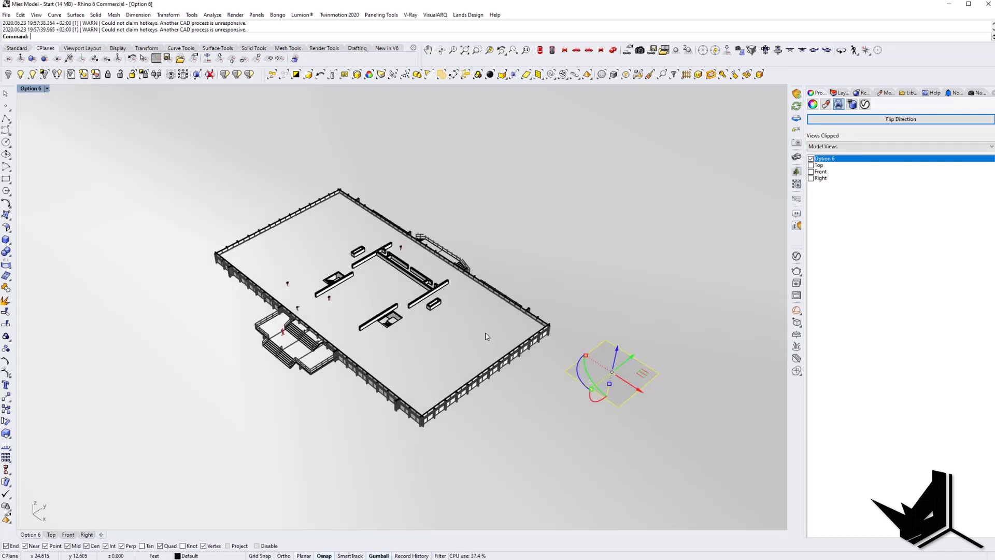
{"action": "key", "text": "Escape"}
{"action": "scroll", "coordinate": [596, 380], "scroll_direction": "up", "scroll_amount": 4}
{"action": "left_click", "coordinate": [613, 386]}
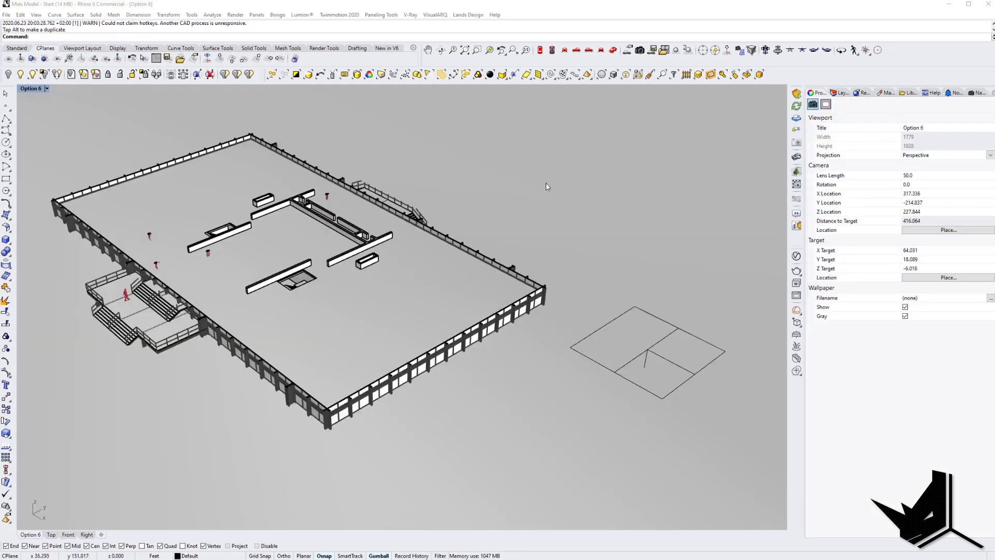
- Add a new clipping plane and rotate it 90° to stand upright
{"action": "left_click", "coordinate": [198, 75]}
{"action": "left_click", "coordinate": [497, 384]}
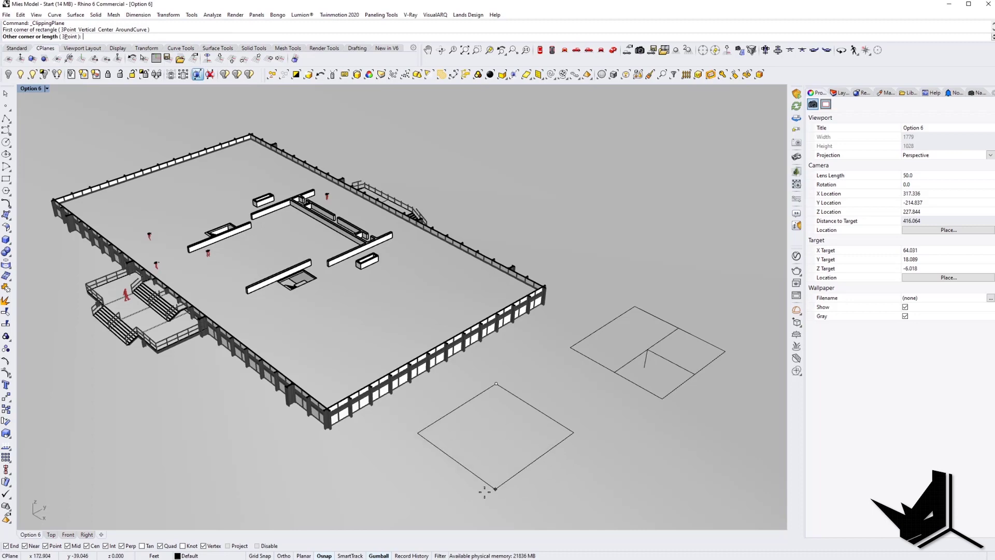
{"action": "left_click", "coordinate": [504, 507]}
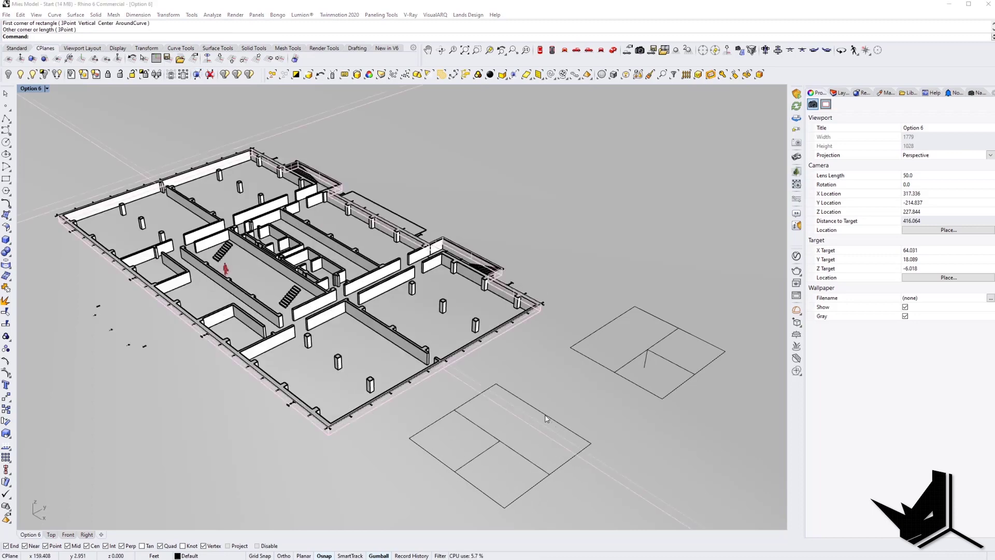
{"action": "right_click_drag", "start_coordinate": [546, 416], "coordinate": [504, 360], "text": "shift"}
{"action": "left_click", "coordinate": [469, 265]}
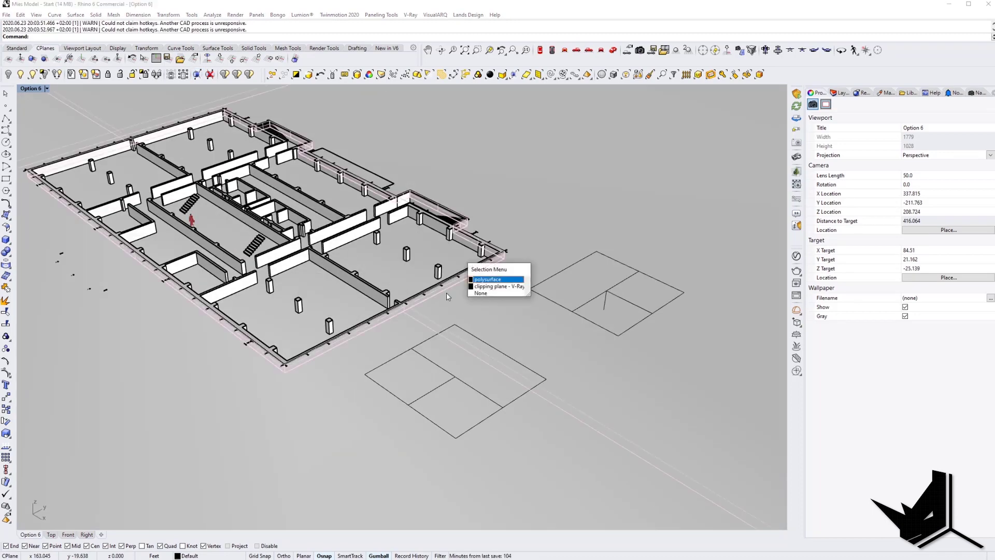
{"action": "left_click", "coordinate": [499, 286]}
{"action": "right_click_drag", "start_coordinate": [474, 376], "coordinate": [543, 323]}
{"action": "left_click", "coordinate": [550, 320]}
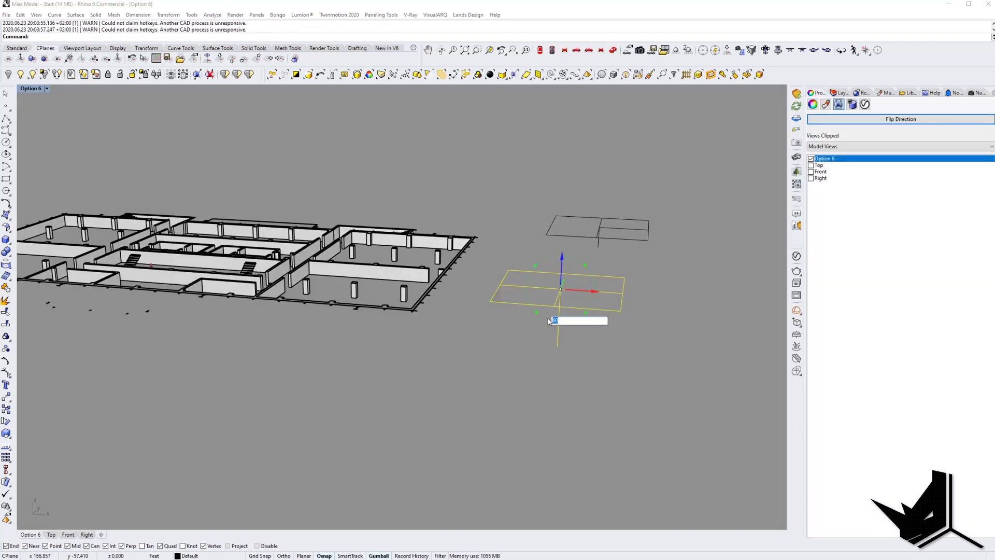
{"action": "type", "text": "90"}
{"action": "key", "text": "Return"}
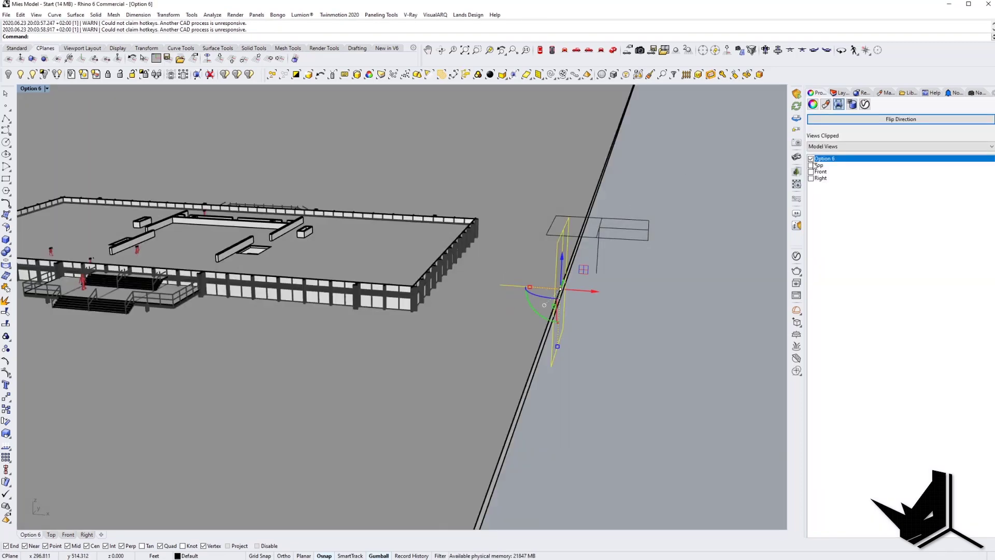
- Uncheck Option 6 under Views Clipped for the new plane and bring up the V-Ray asset editor
{"action": "left_click", "coordinate": [811, 158]}
{"action": "right_click_drag", "start_coordinate": [678, 225], "coordinate": [771, 155]}
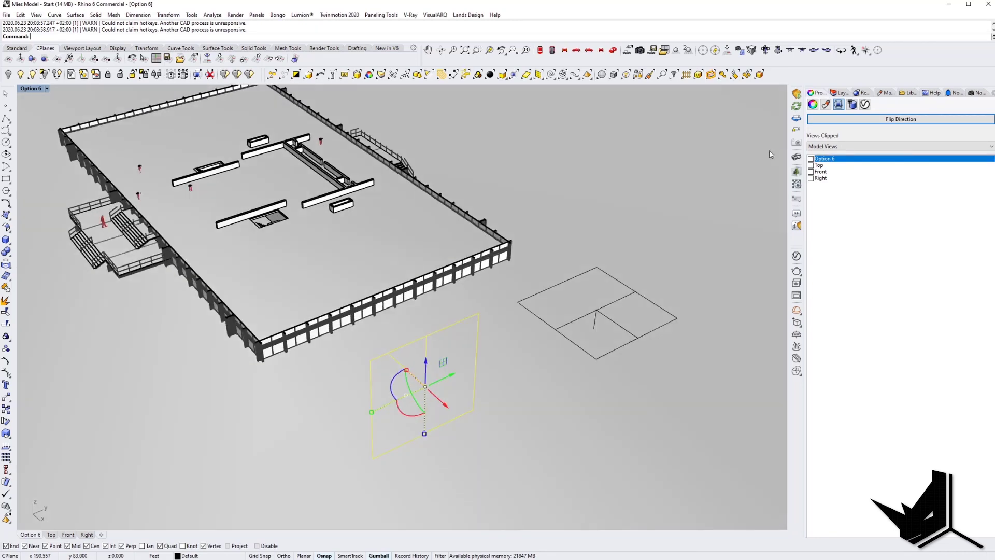
{"action": "left_click", "coordinate": [797, 256]}
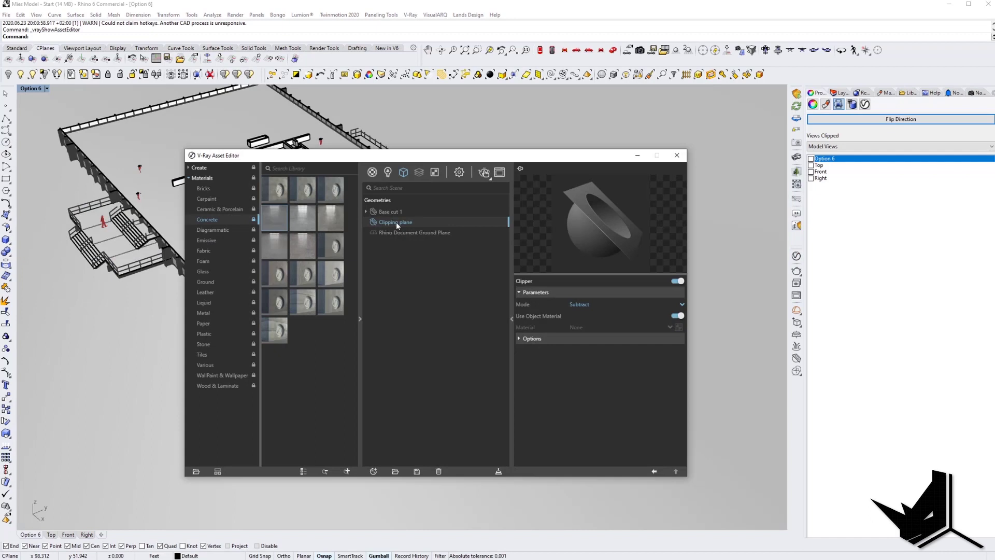
- Name the clipping plane Section 1 and close the asset editor
{"action": "type", "text": "Section 1"}
{"action": "key", "text": "Return"}
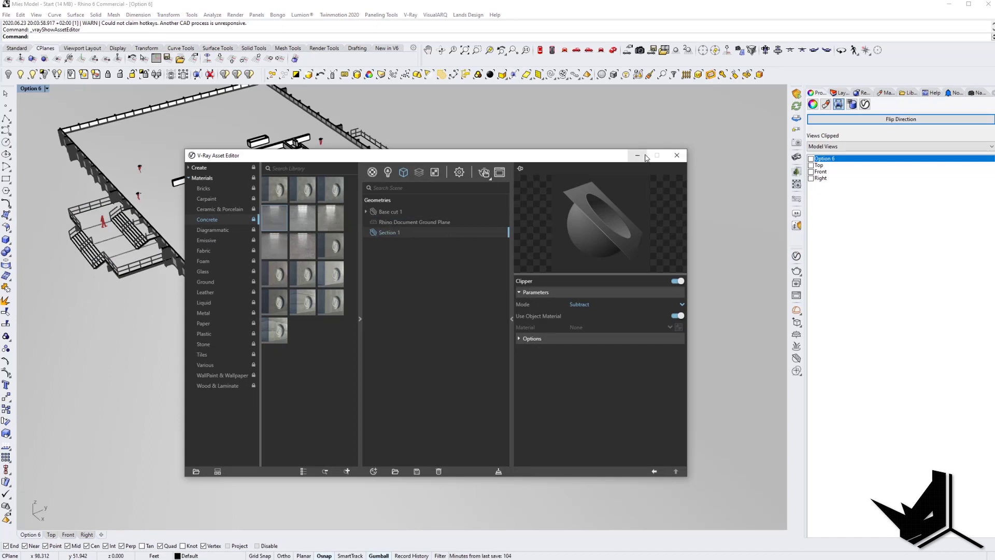
{"action": "left_click", "coordinate": [677, 155]}
{"action": "key", "text": "Escape"}
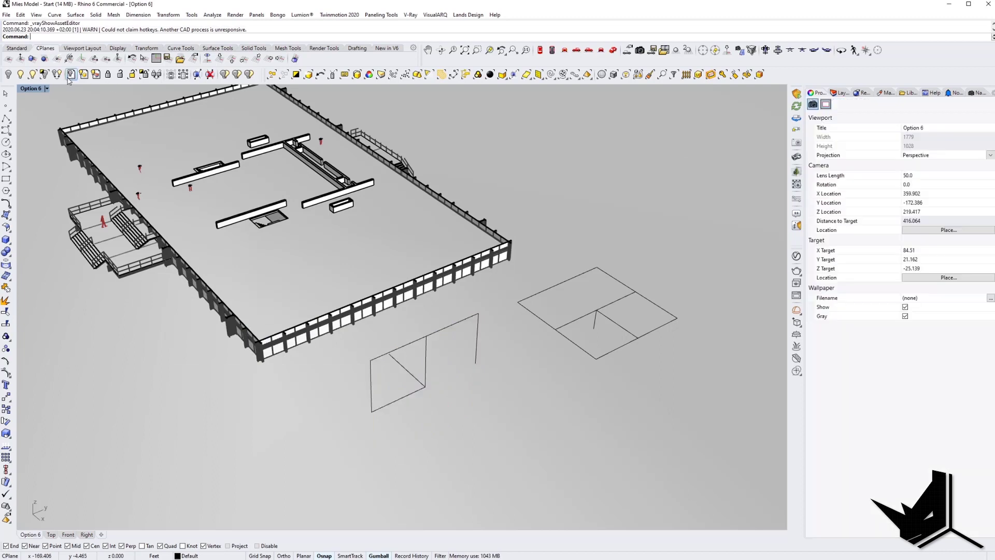
- Create another clipping plane, rotate it 90° upright, and exclude it from the Option 6 view
{"action": "left_click", "coordinate": [197, 74]}
{"action": "left_click", "coordinate": [510, 387]}
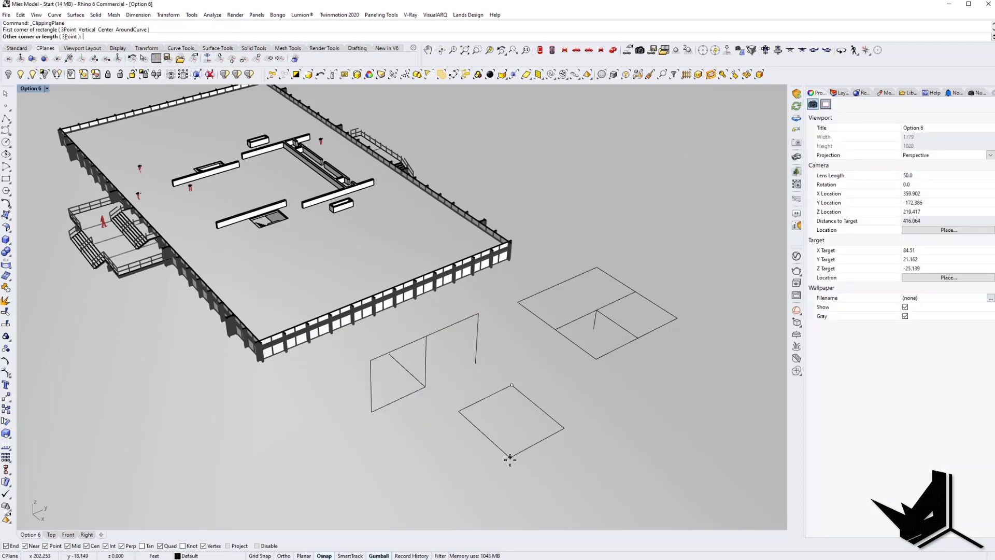
{"action": "left_click", "coordinate": [498, 506]}
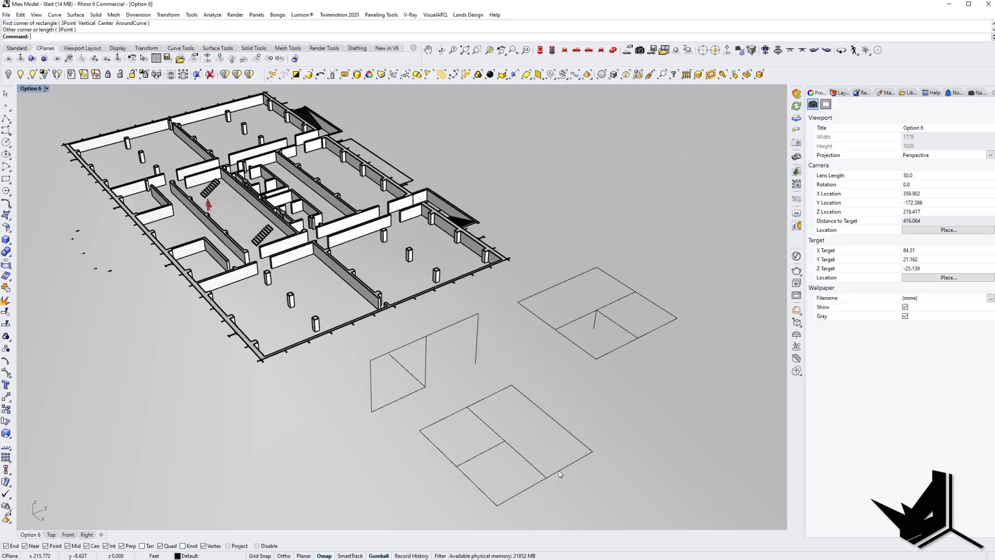
{"action": "left_click", "coordinate": [467, 264]}
{"action": "left_click", "coordinate": [495, 285]}
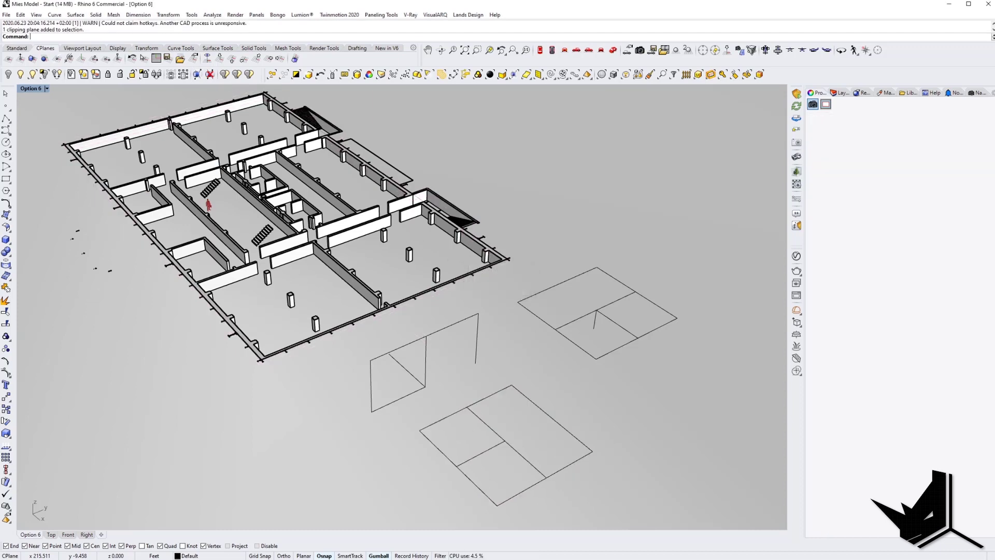
{"action": "right_click_drag", "start_coordinate": [553, 362], "coordinate": [594, 320]}
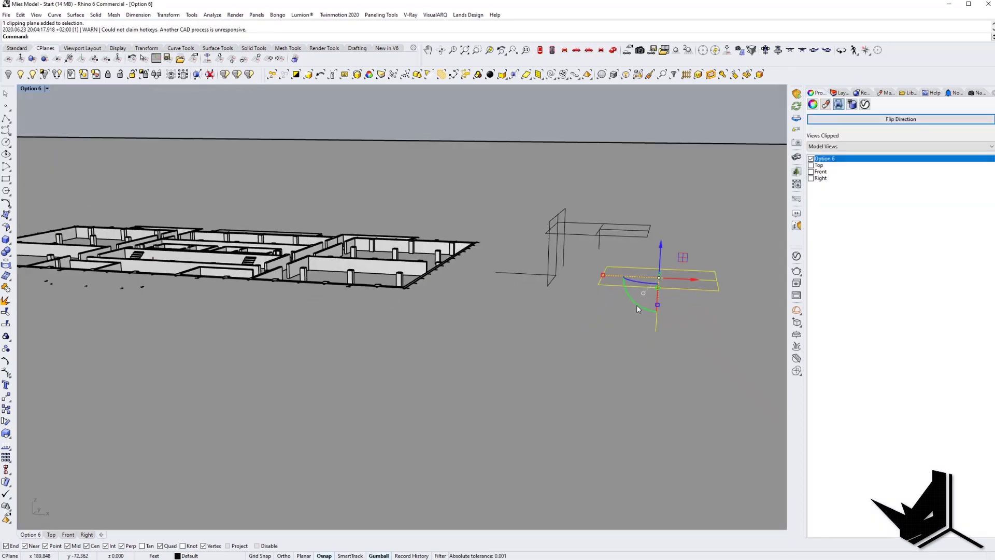
{"action": "left_click", "coordinate": [637, 306]}
{"action": "type", "text": "90"}
{"action": "key", "text": "Return"}
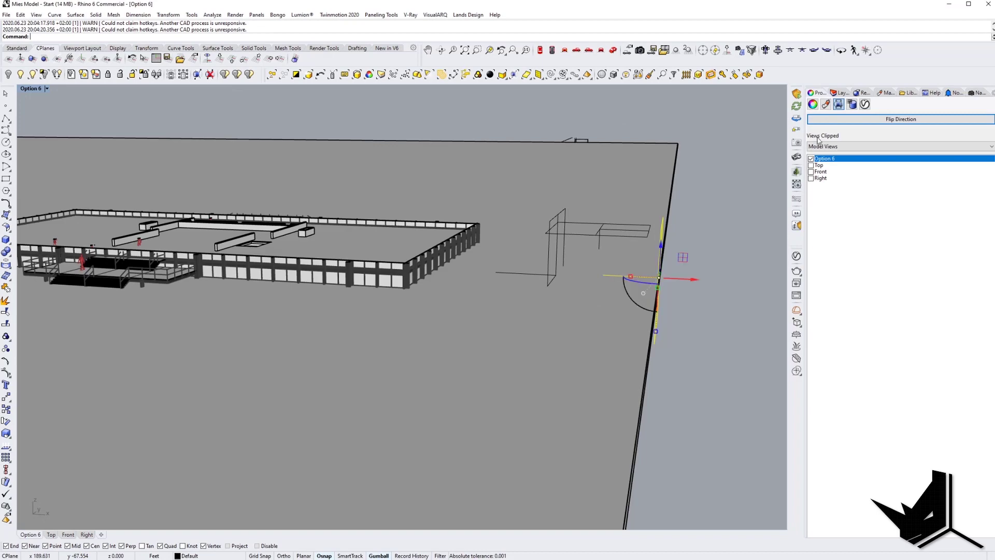
{"action": "left_click", "coordinate": [812, 159]}
{"action": "right_click_drag", "start_coordinate": [577, 260], "coordinate": [417, 451]}
- Rotate the plane a further 90° and move it beside the entrance stairs
{"action": "left_click", "coordinate": [393, 418]}
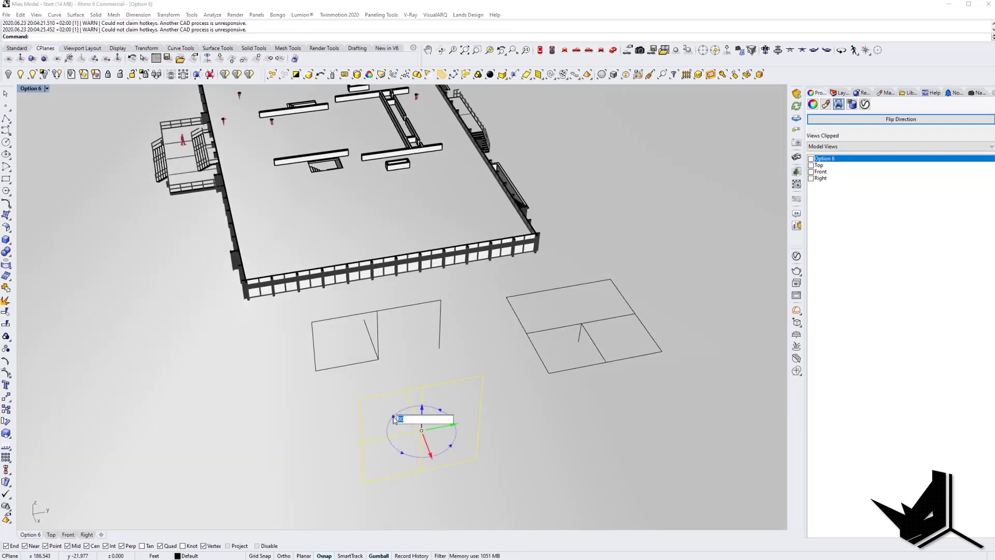
{"action": "type", "text": "90"}
{"action": "key", "text": "Return"}
{"action": "left_click_drag", "start_coordinate": [435, 419], "coordinate": [394, 420]}
{"action": "scroll", "coordinate": [428, 352], "scroll_direction": "down", "scroll_amount": 7}
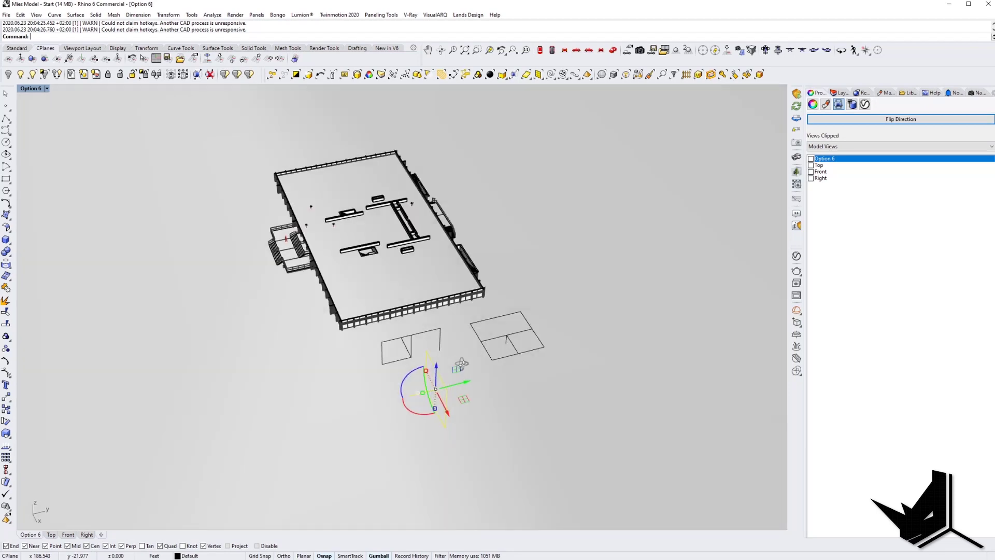
{"action": "right_click_drag", "start_coordinate": [427, 353], "coordinate": [541, 389]}
{"action": "left_click_drag", "start_coordinate": [539, 383], "coordinate": [238, 118]}
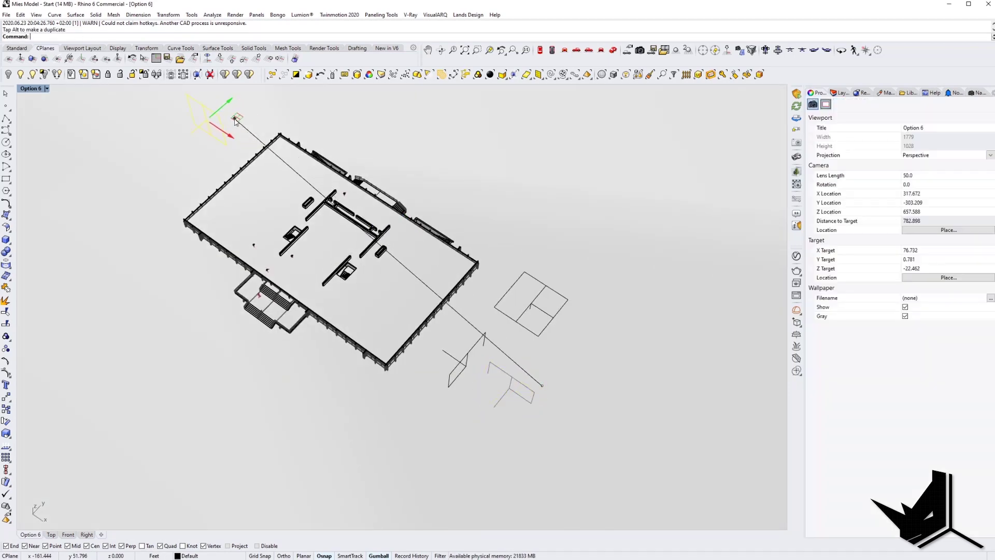
{"action": "left_click", "coordinate": [468, 356]}
{"action": "right_click_drag", "start_coordinate": [482, 354], "coordinate": [500, 367]}
{"action": "left_click_drag", "start_coordinate": [503, 364], "coordinate": [286, 347]}
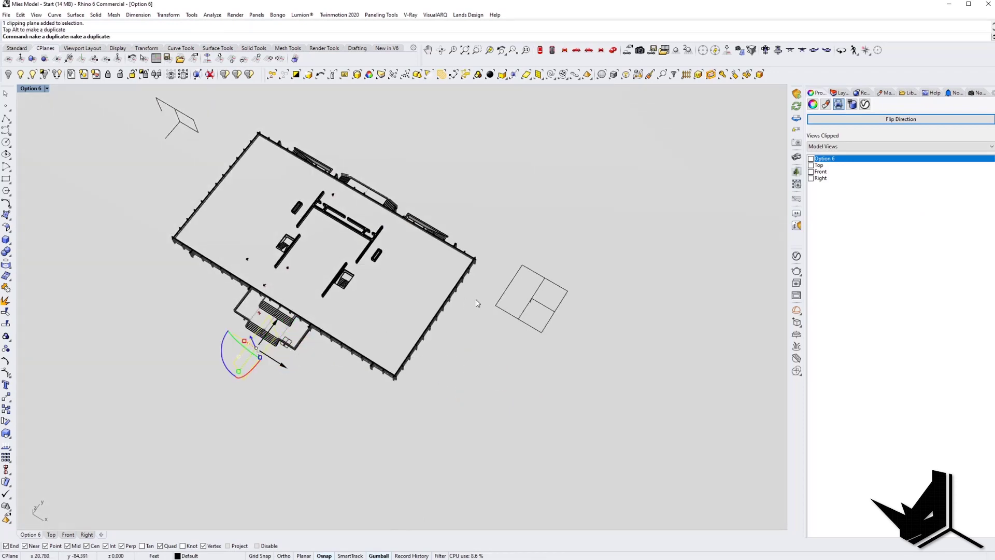
{"action": "right_click_drag", "start_coordinate": [409, 287], "coordinate": [449, 275]}
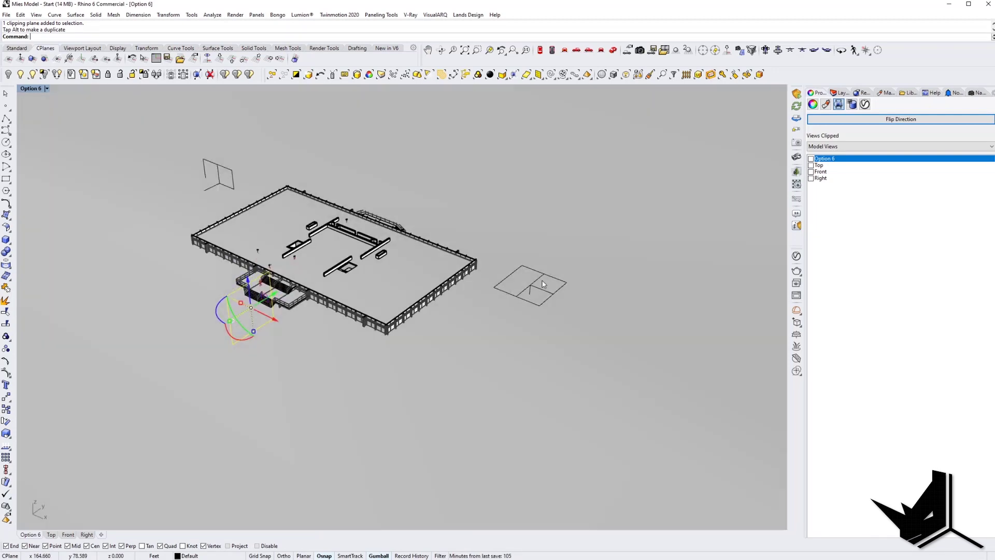
{"action": "scroll", "coordinate": [450, 274], "scroll_direction": "up", "scroll_amount": 4}
{"action": "right_click_drag", "start_coordinate": [357, 260], "coordinate": [510, 317], "text": "shift"}
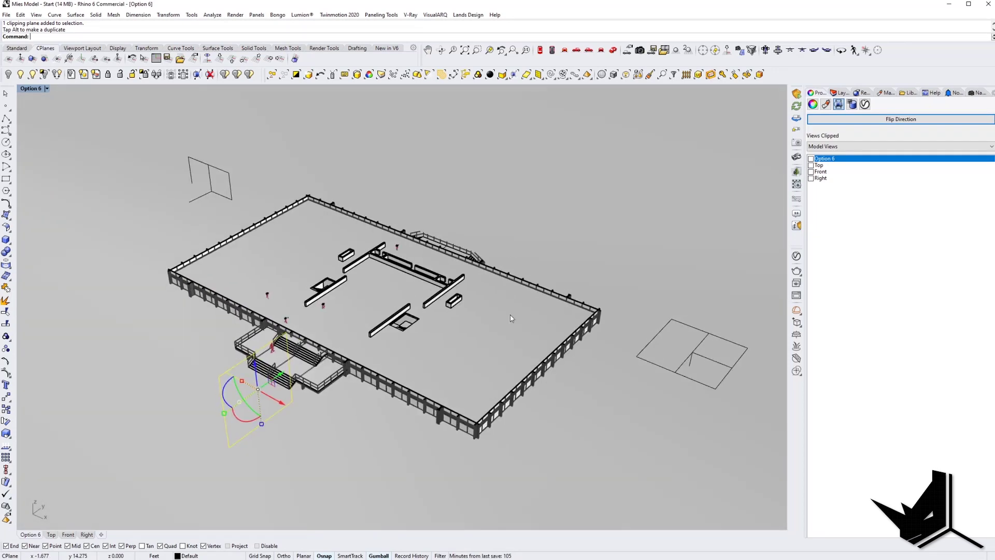
- Raise the horizontal clipping plane 3.967 ft with the gumball
{"action": "left_click", "coordinate": [667, 326]}
{"action": "left_click_drag", "start_coordinate": [698, 330], "coordinate": [700, 322]}
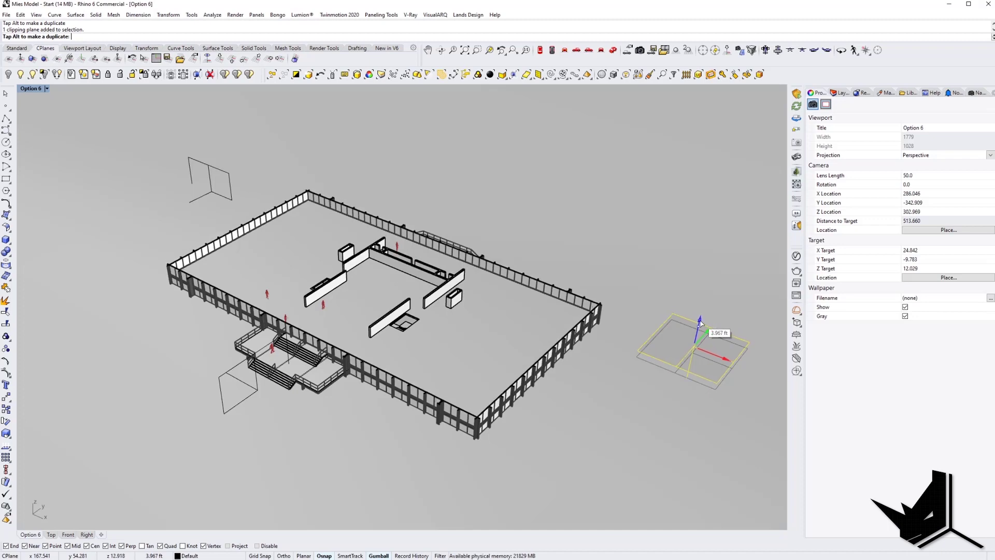
{"action": "scroll", "coordinate": [327, 300], "scroll_direction": "up", "scroll_amount": 3}
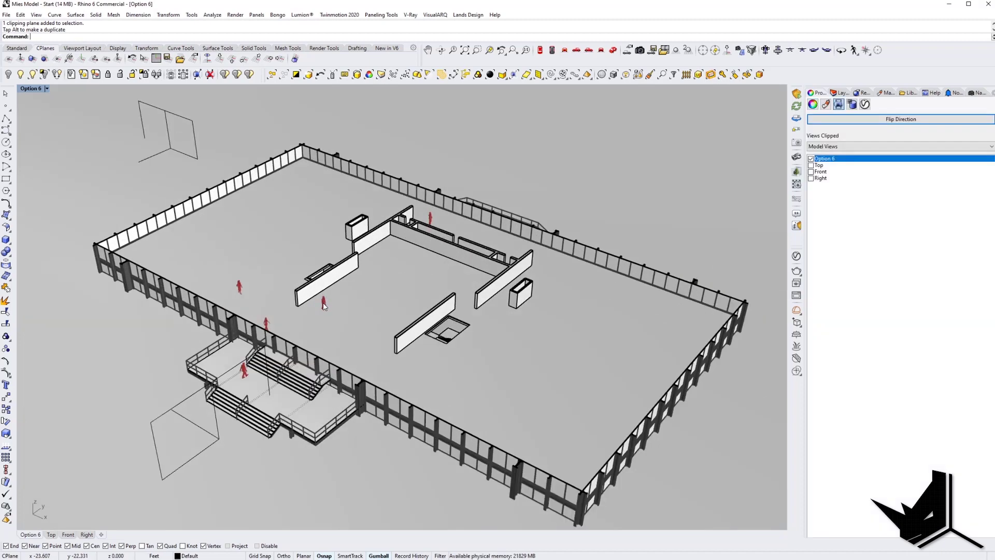
{"action": "scroll", "coordinate": [323, 306], "scroll_direction": "down", "scroll_amount": 4}
{"action": "mouse_move", "coordinate": [410, 332]}
{"action": "right_mouse_down"}
{"action": "mouse_move", "coordinate": [399, 345]}
{"action": "mouse_move", "coordinate": [369, 340]}
{"action": "mouse_move", "coordinate": [378, 344]}
{"action": "mouse_move", "coordinate": [368, 322]}
{"action": "mouse_move", "coordinate": [391, 326]}
{"action": "right_mouse_up"}
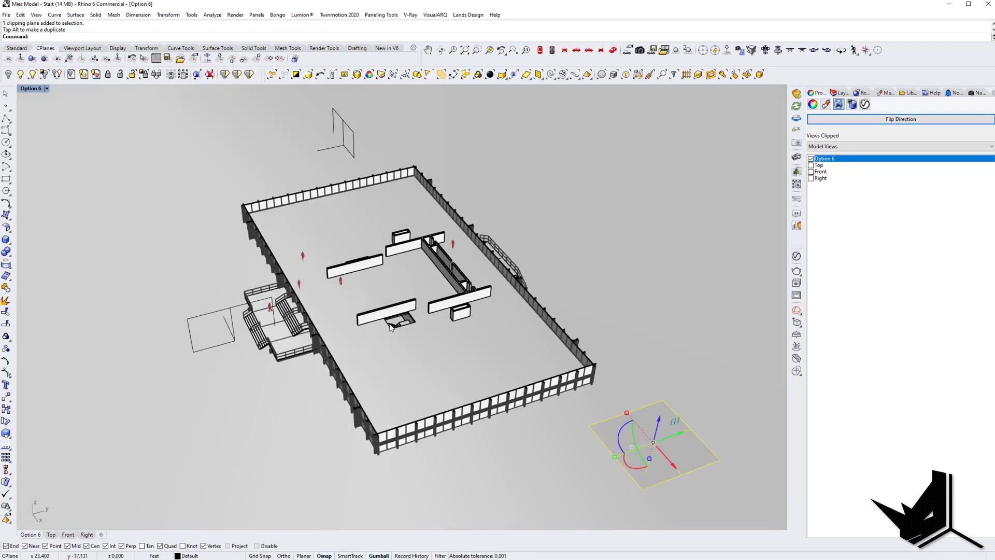
- Rename the unnamed clipping plane to Section 2 in the asset editor
{"action": "left_click", "coordinate": [797, 257]}
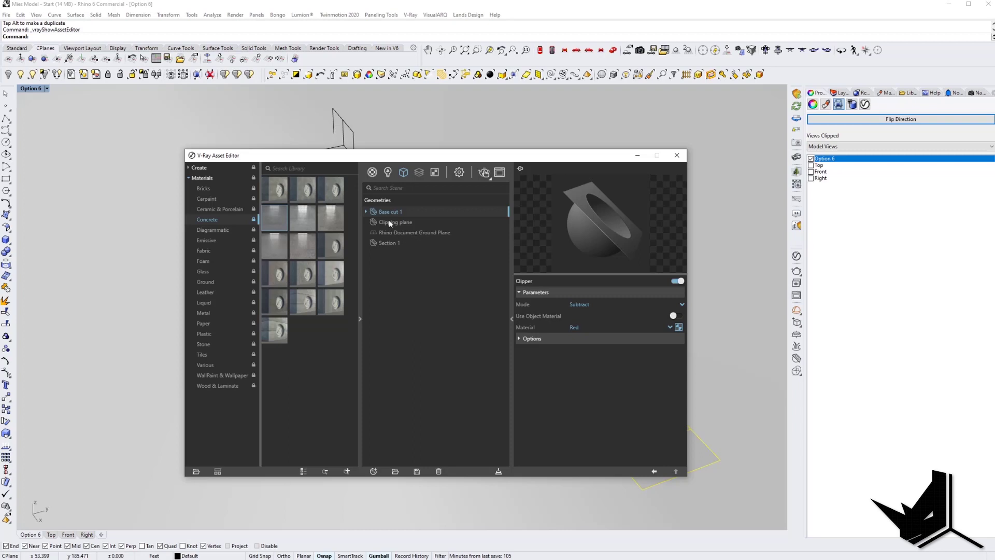
{"action": "left_click", "coordinate": [393, 221]}
{"action": "left_click", "coordinate": [397, 223]}
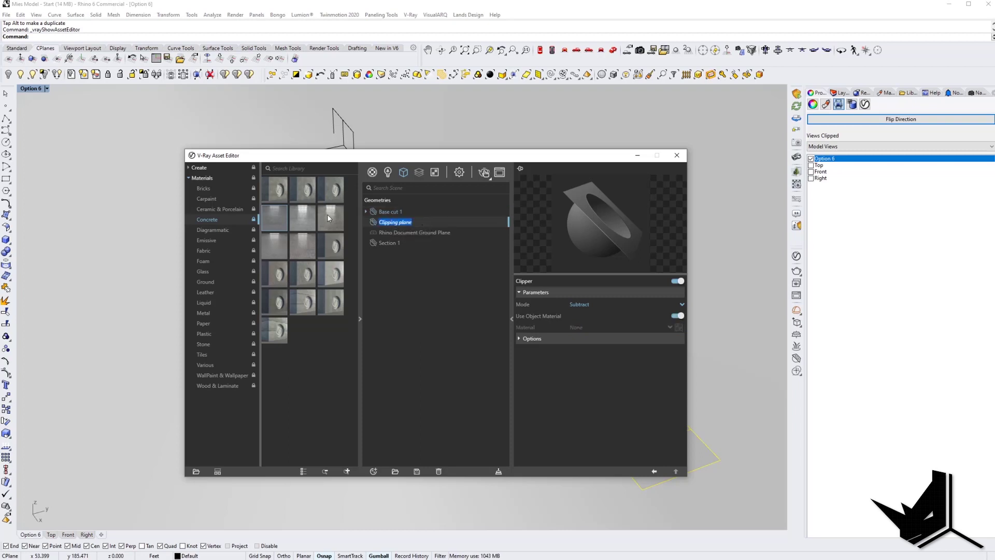
{"action": "type", "text": "Section 2"}
{"action": "key", "text": "Return"}
- Duplicate the Red material, name the copy Blue, and give it a blue diffuse colour
{"action": "left_click", "coordinate": [372, 172]}
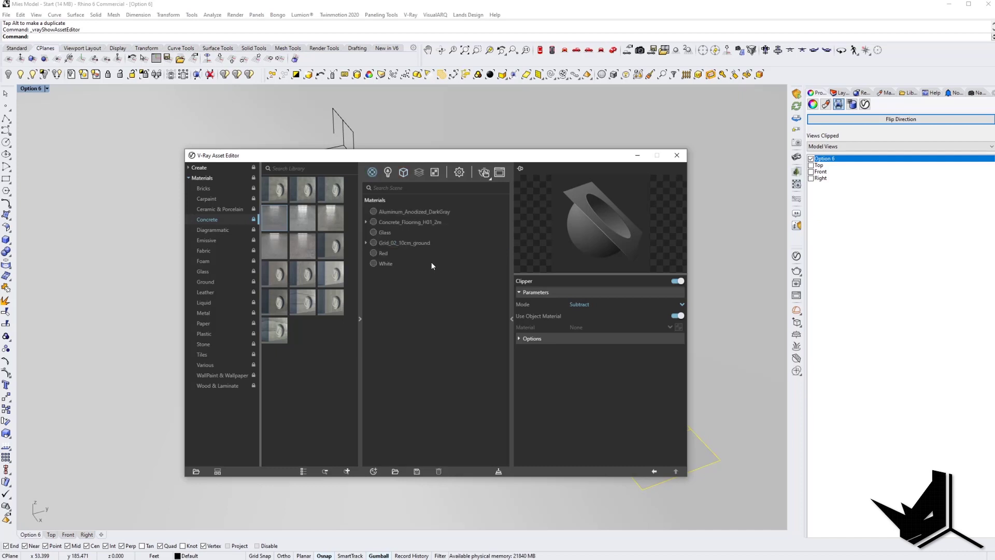
{"action": "left_click", "coordinate": [388, 264]}
{"action": "left_click", "coordinate": [384, 254]}
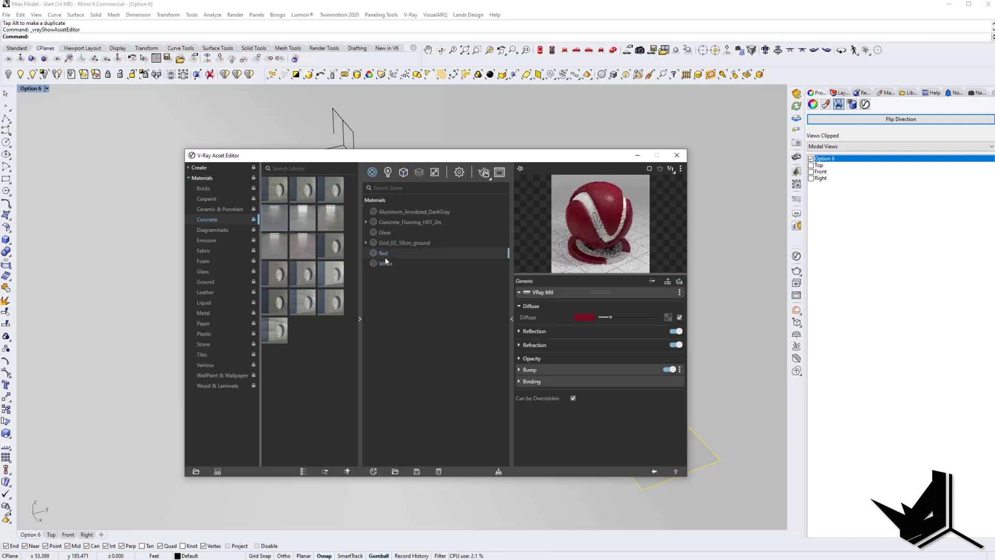
{"action": "right_click", "coordinate": [384, 257]}
{"action": "left_click", "coordinate": [411, 310]}
{"action": "double_click", "coordinate": [388, 264]}
{"action": "left_click_drag", "start_coordinate": [396, 264], "coordinate": [369, 264]}
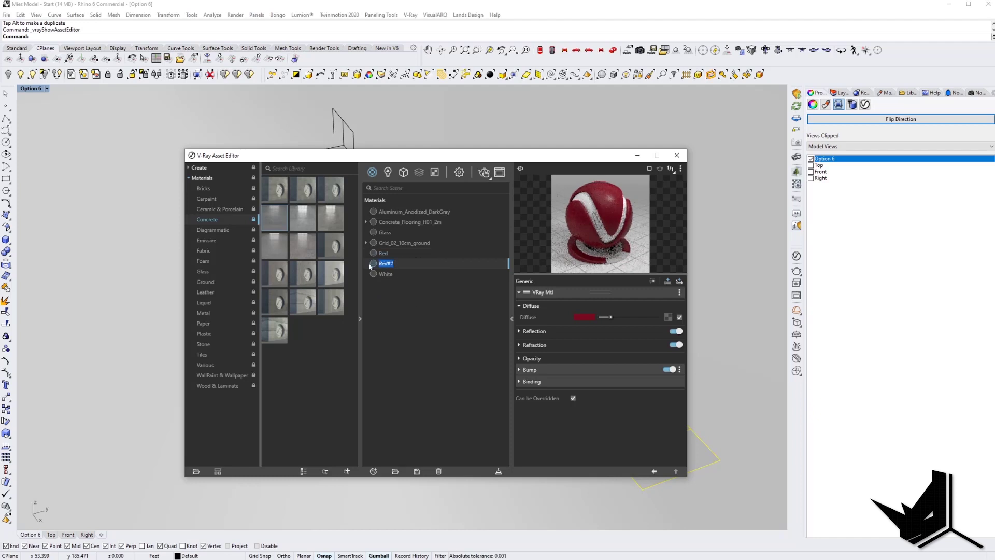
{"action": "type", "text": "Blue"}
{"action": "key", "text": "Return"}
{"action": "left_click", "coordinate": [584, 318]}
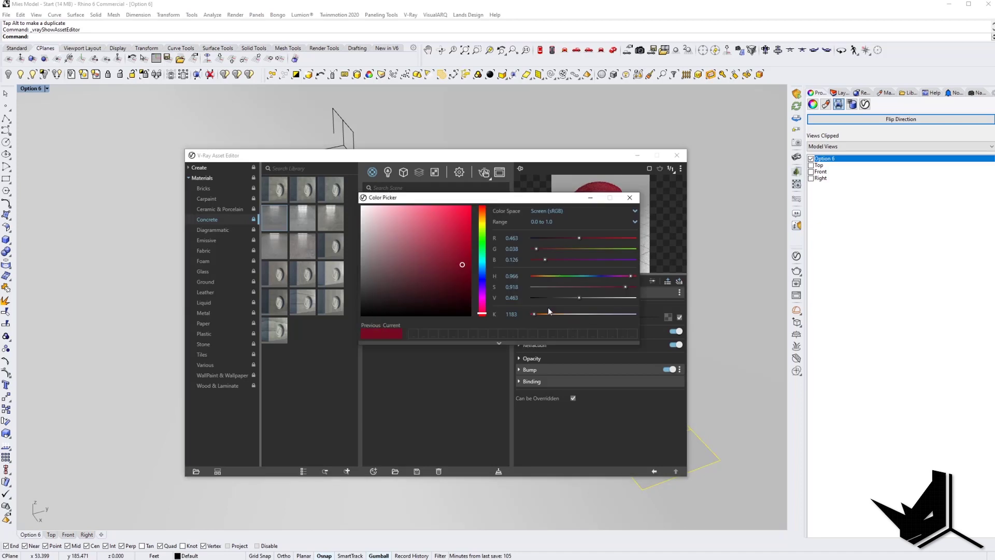
{"action": "left_click_drag", "start_coordinate": [482, 306], "coordinate": [482, 273]}
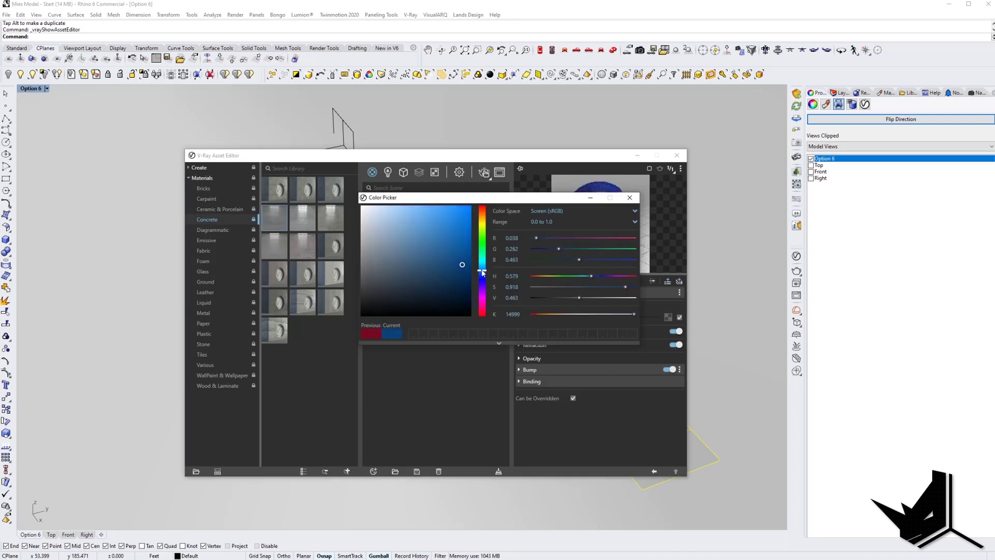
{"action": "left_click", "coordinate": [630, 197]}
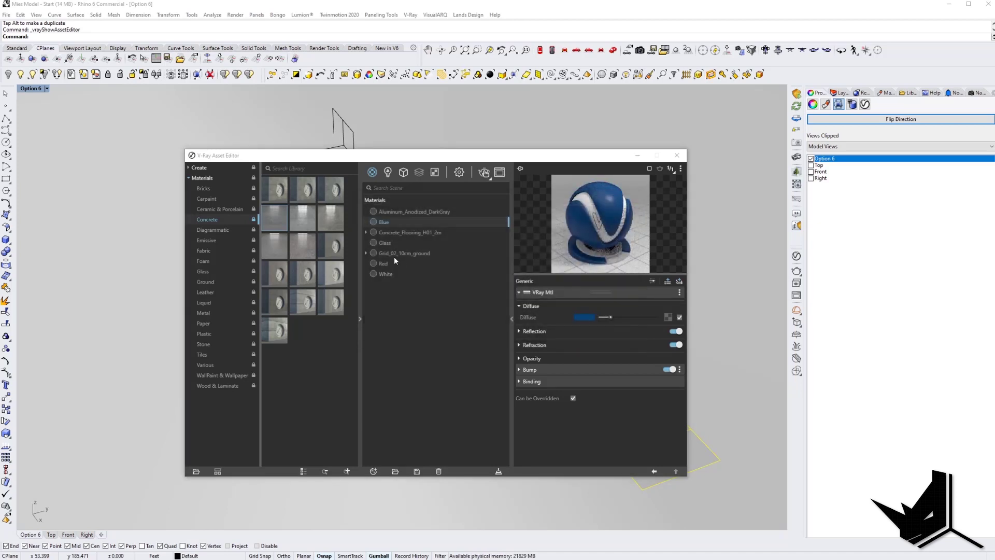
- Duplicate the Blue material and name the copy Green
{"action": "right_click", "coordinate": [384, 222]}
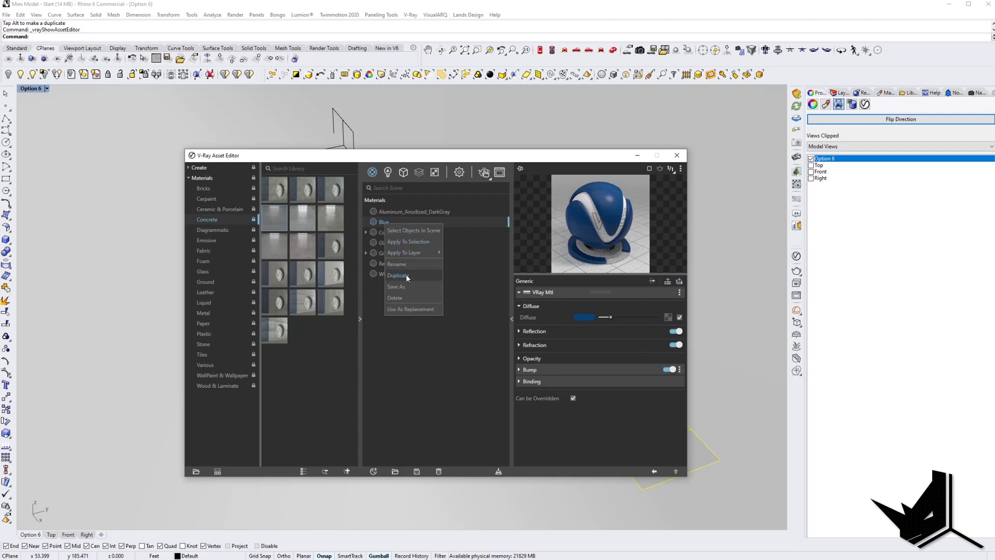
{"action": "left_click", "coordinate": [406, 276]}
{"action": "double_click", "coordinate": [389, 233]}
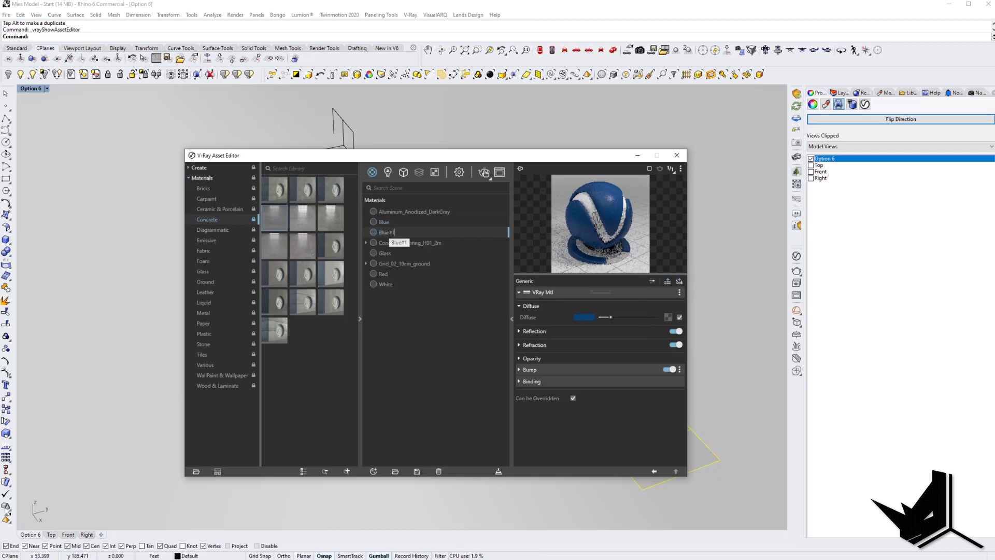
{"action": "type", "text": "Green"}
{"action": "key", "text": "Return"}
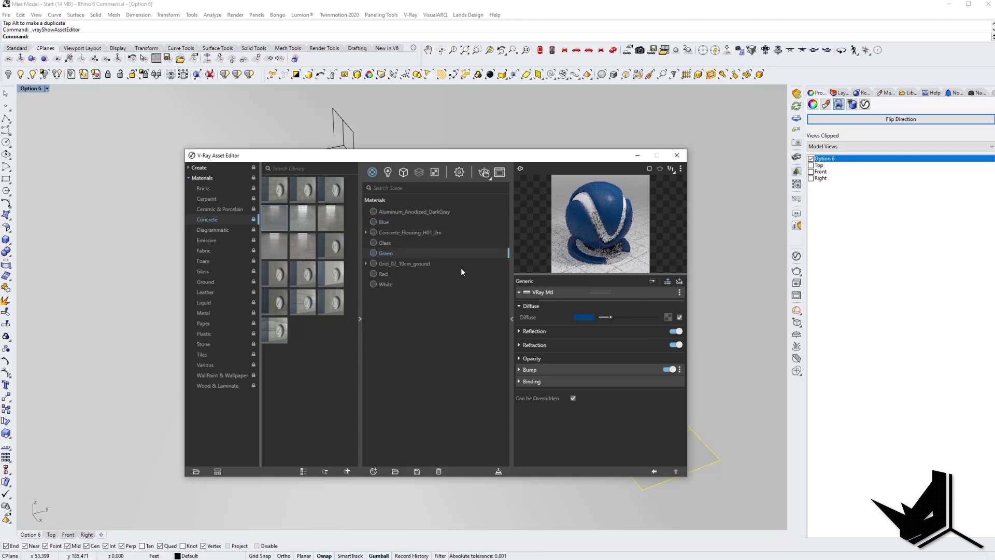
- Set Green's diffuse colour to a dark green and move the editor aside
{"action": "left_click", "coordinate": [585, 317]}
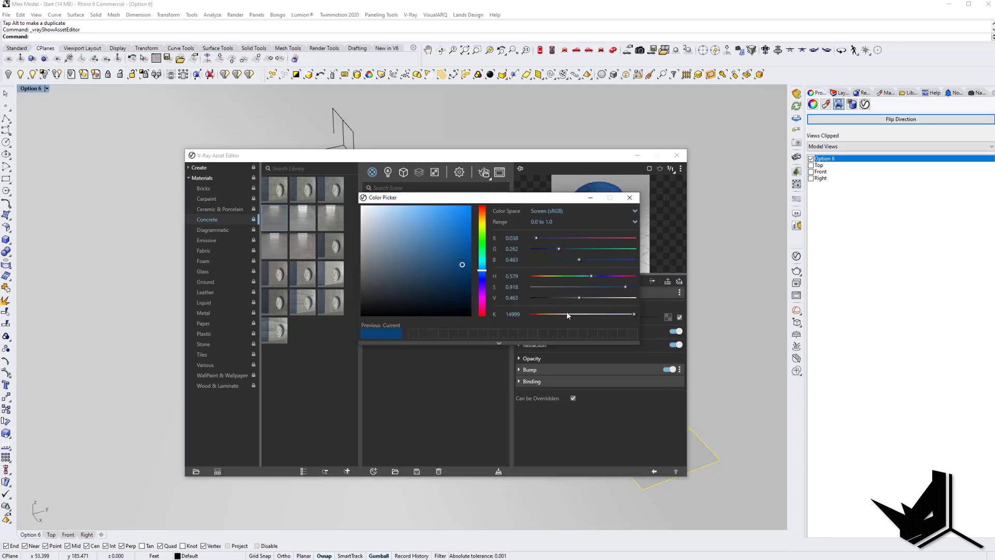
{"action": "left_click", "coordinate": [483, 247]}
{"action": "left_click", "coordinate": [451, 268]}
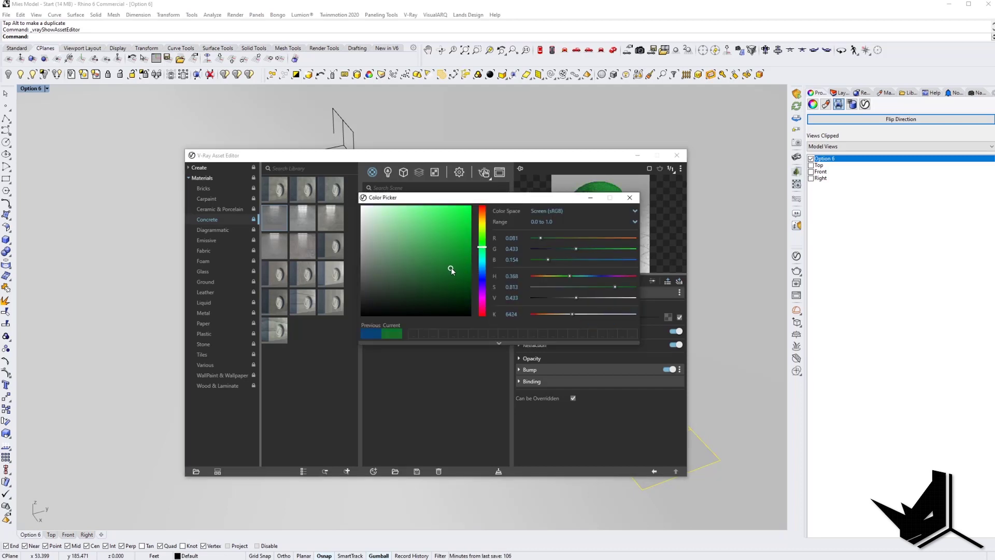
{"action": "left_click", "coordinate": [629, 198]}
{"action": "left_click", "coordinate": [584, 317]}
{"action": "left_click", "coordinate": [441, 281]}
{"action": "left_click", "coordinate": [630, 198]}
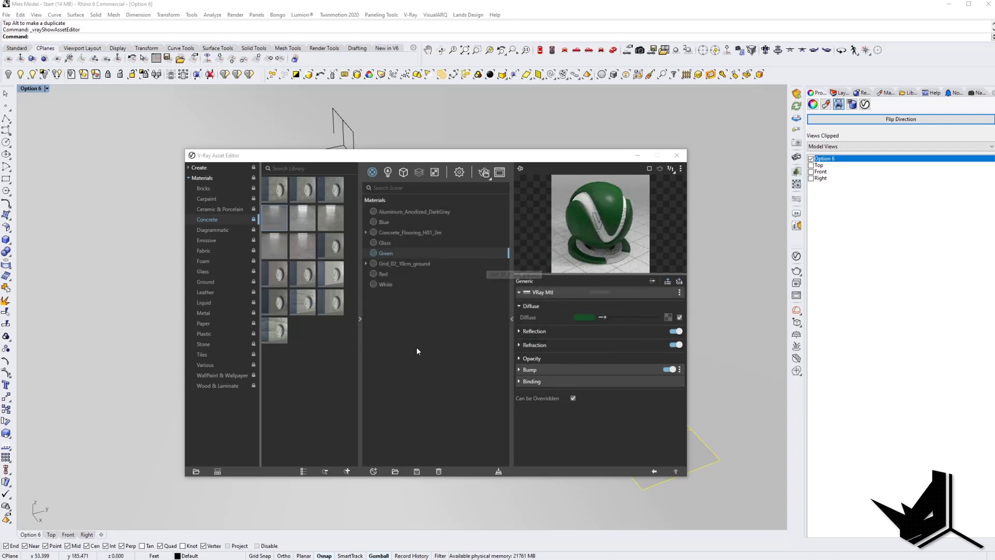
{"action": "left_click_drag", "start_coordinate": [485, 155], "coordinate": [384, 125]}
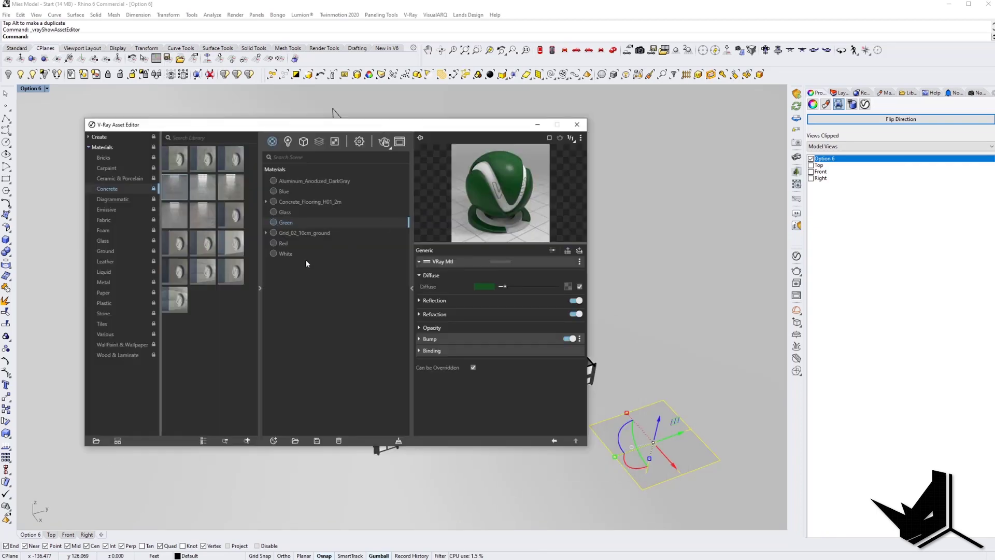
- Set Section 1's clipper material to Blue
{"action": "left_click_drag", "start_coordinate": [462, 127], "coordinate": [582, 124]}
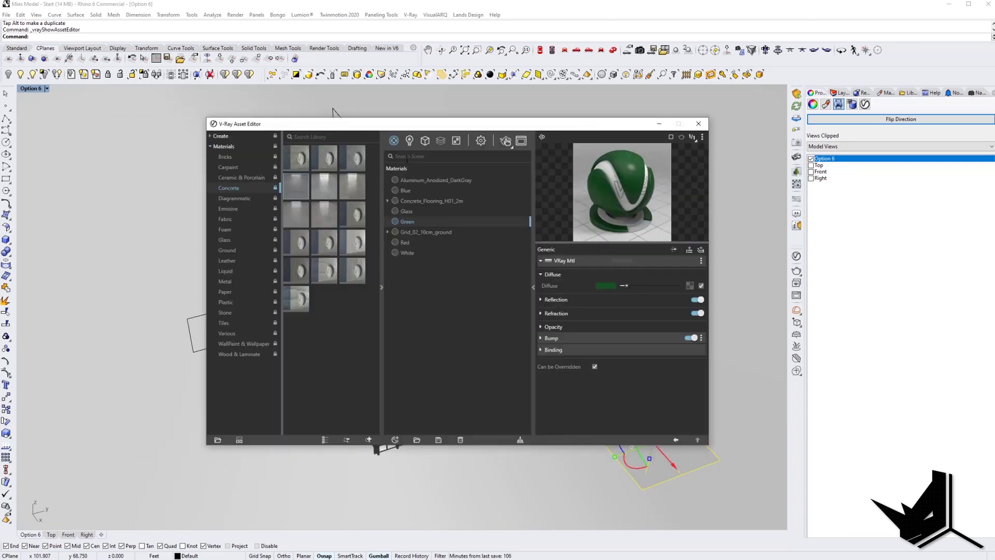
{"action": "left_click", "coordinate": [425, 141]}
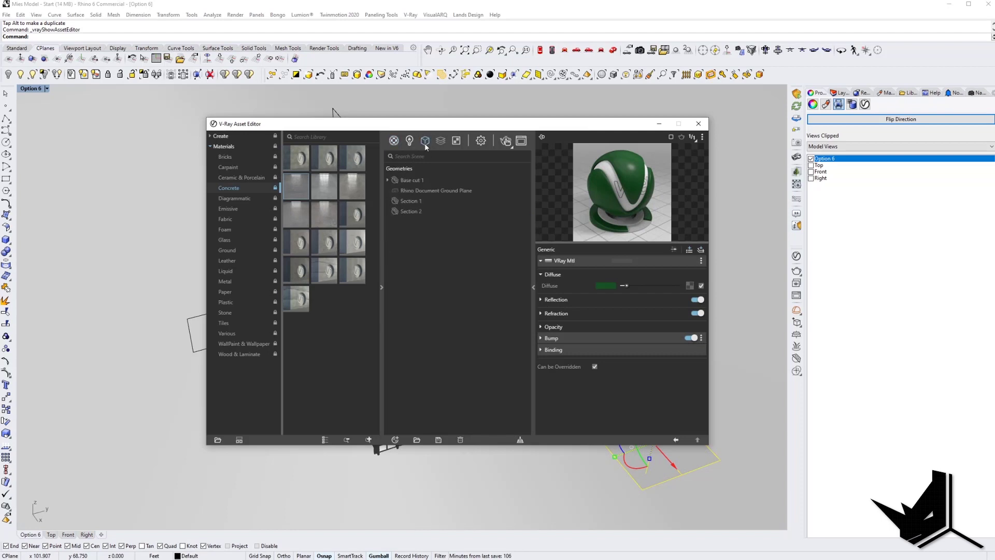
{"action": "left_click", "coordinate": [414, 201]}
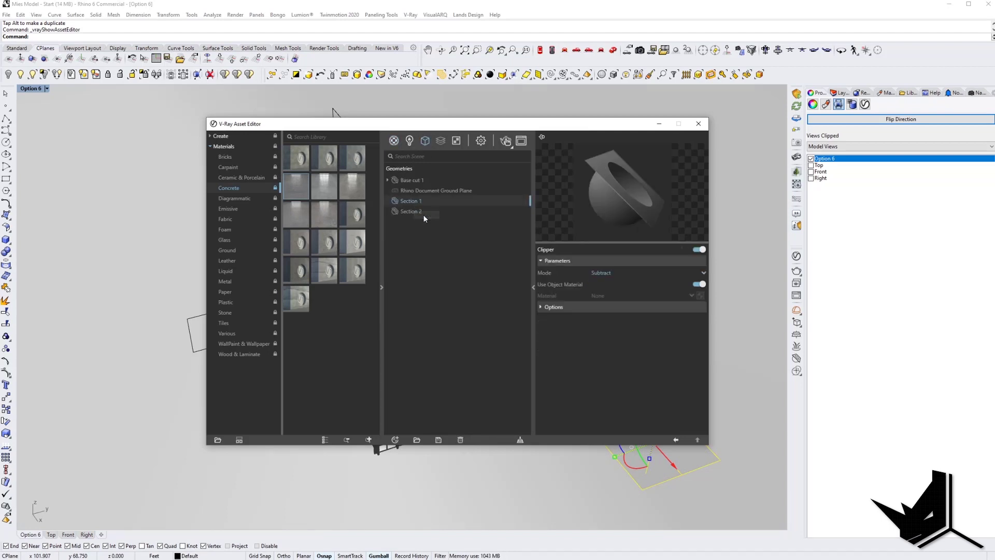
{"action": "left_click", "coordinate": [692, 295]}
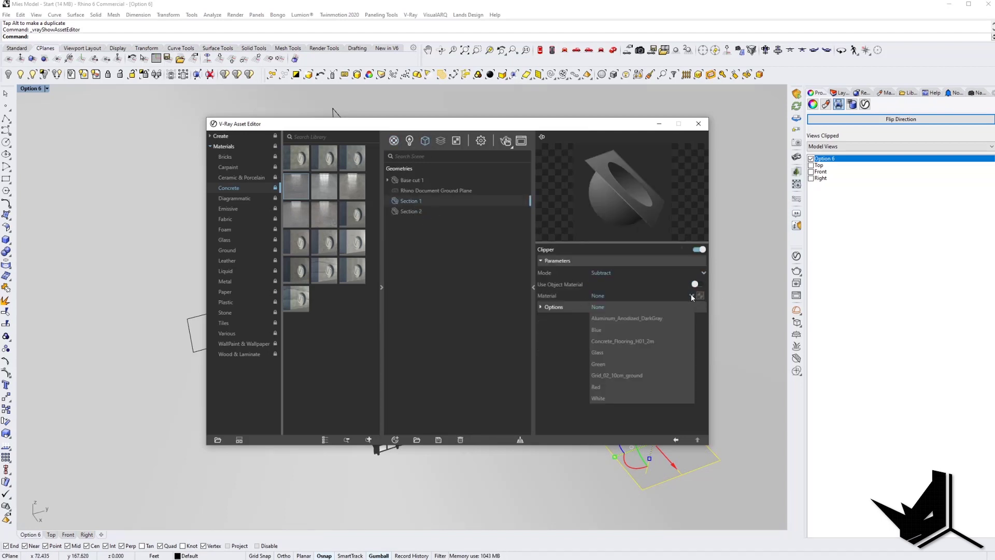
{"action": "left_click", "coordinate": [612, 330]}
- Turn off Use Object Material for Section 2, give it Green, and minimise the editor
{"action": "left_click", "coordinate": [412, 212]}
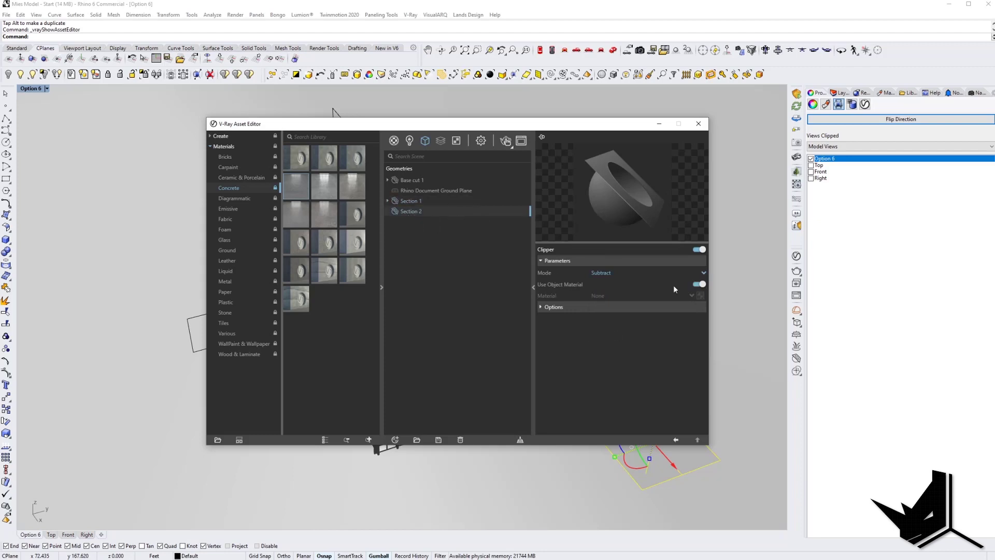
{"action": "left_click", "coordinate": [698, 284]}
{"action": "left_click", "coordinate": [693, 294]}
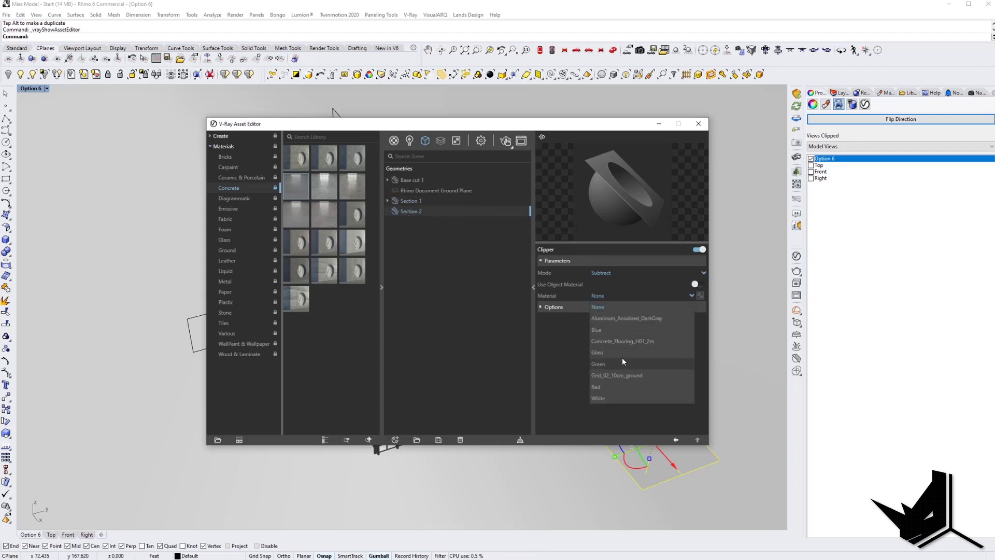
{"action": "left_click", "coordinate": [599, 387]}
{"action": "left_click", "coordinate": [416, 181]}
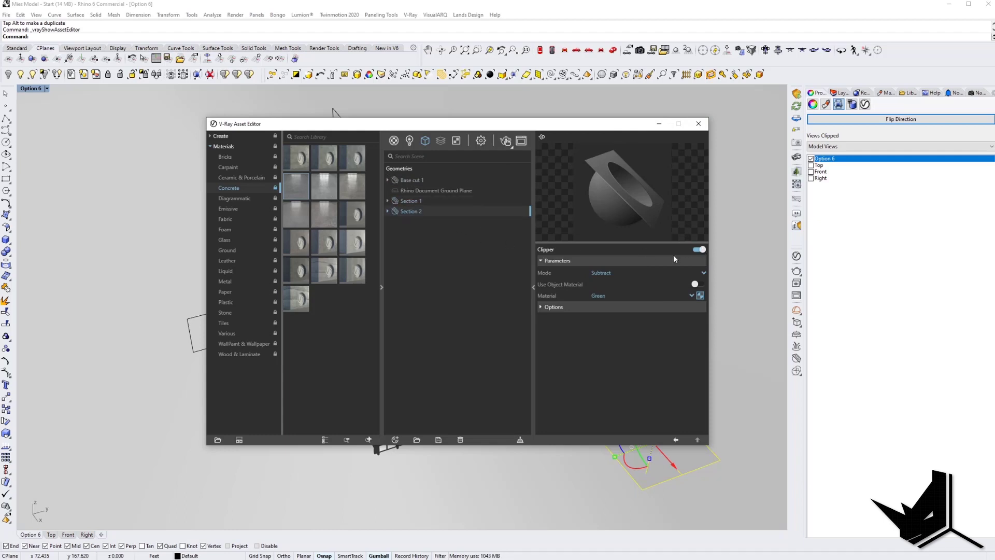
{"action": "left_click", "coordinate": [663, 128]}
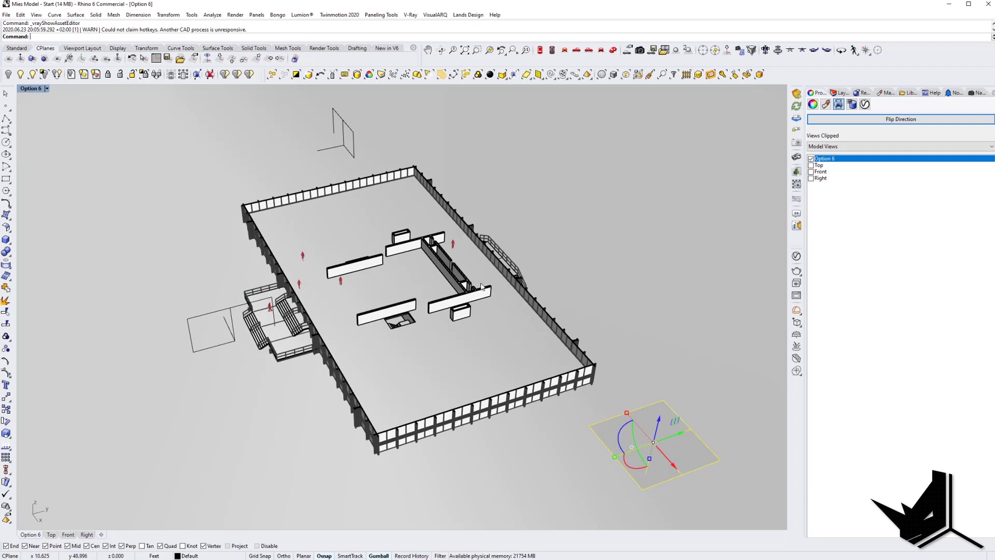
- Check Option 6 under Views Clipped for the clipping planes
{"action": "left_click", "coordinate": [236, 315]}
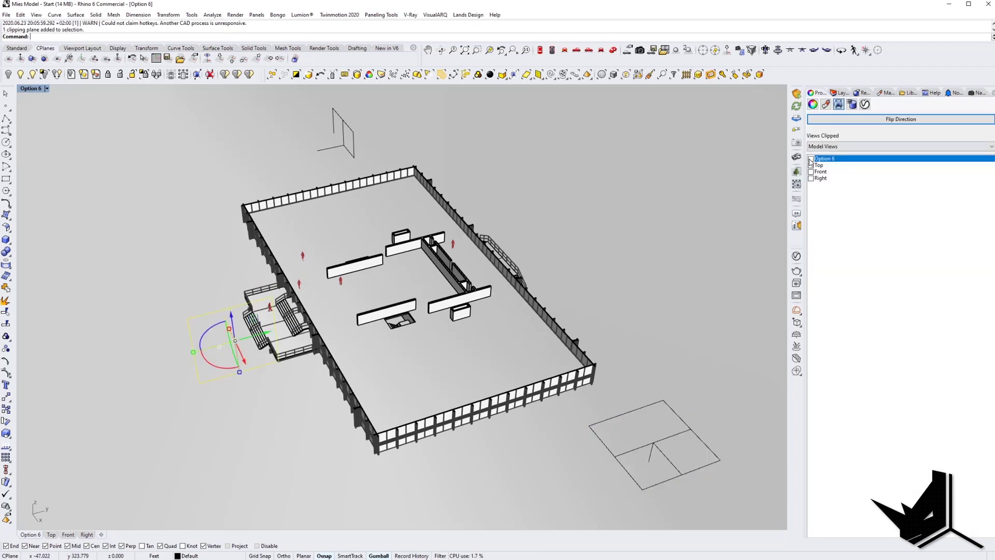
{"action": "left_click", "coordinate": [812, 159]}
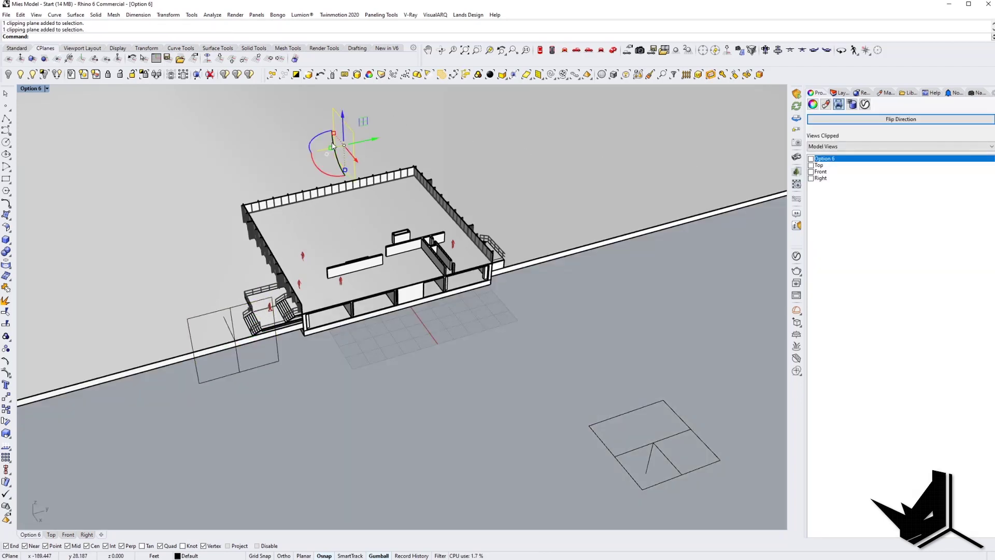
{"action": "left_click", "coordinate": [812, 160]}
- Orbit around the clipped building to inspect the cuts, then reopen the V-Ray asset editor
{"action": "right_click_drag", "start_coordinate": [643, 260], "coordinate": [338, 264]}
{"action": "right_click_drag", "start_coordinate": [577, 320], "coordinate": [562, 257]}
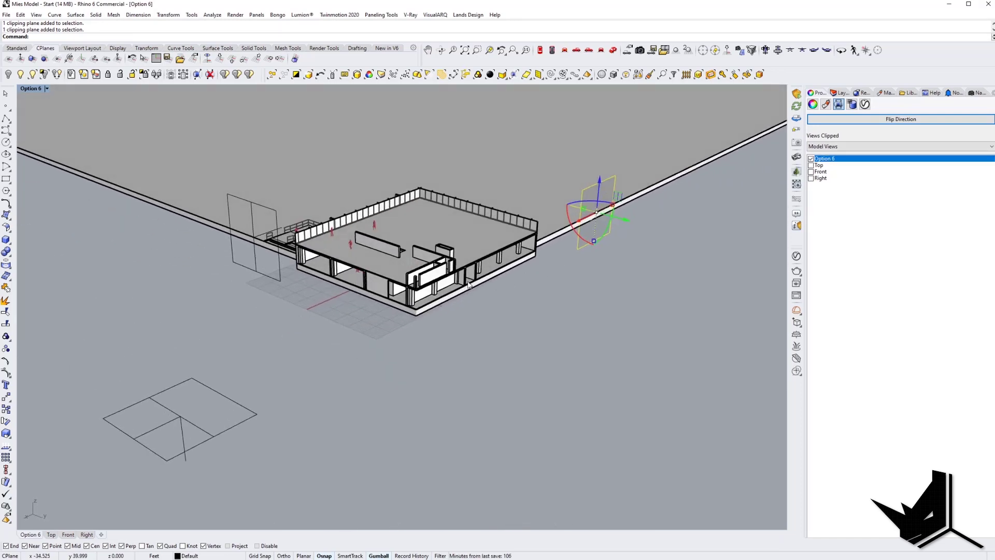
{"action": "scroll", "coordinate": [471, 284], "scroll_direction": "up", "scroll_amount": 2}
{"action": "mouse_move", "coordinate": [423, 275]}
{"action": "right_mouse_down"}
{"action": "mouse_move", "coordinate": [507, 247]}
{"action": "mouse_move", "coordinate": [511, 271]}
{"action": "mouse_move", "coordinate": [477, 291]}
{"action": "mouse_move", "coordinate": [424, 280]}
{"action": "right_mouse_up"}
{"action": "scroll", "coordinate": [352, 244], "scroll_direction": "up", "scroll_amount": 5}
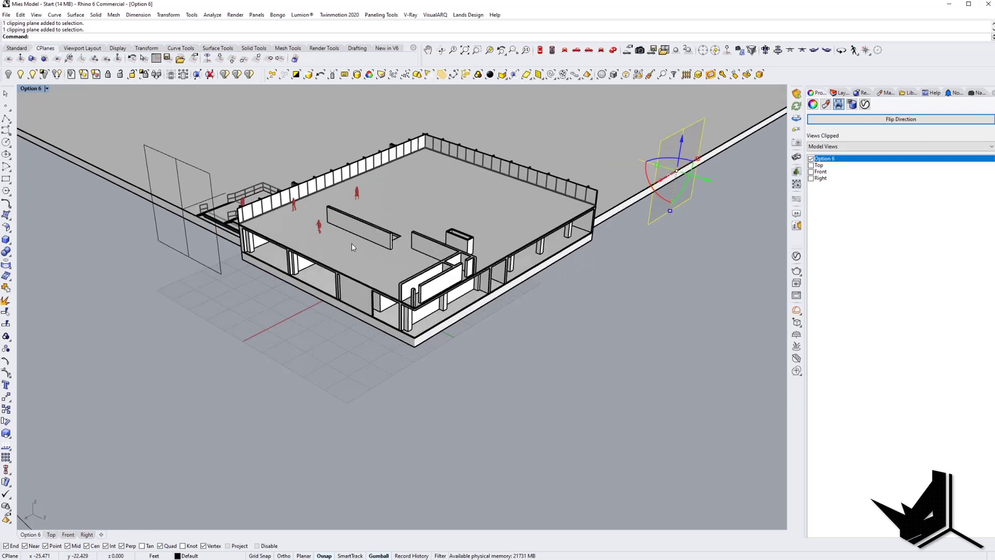
{"action": "scroll", "coordinate": [292, 263], "scroll_direction": "down", "scroll_amount": 4}
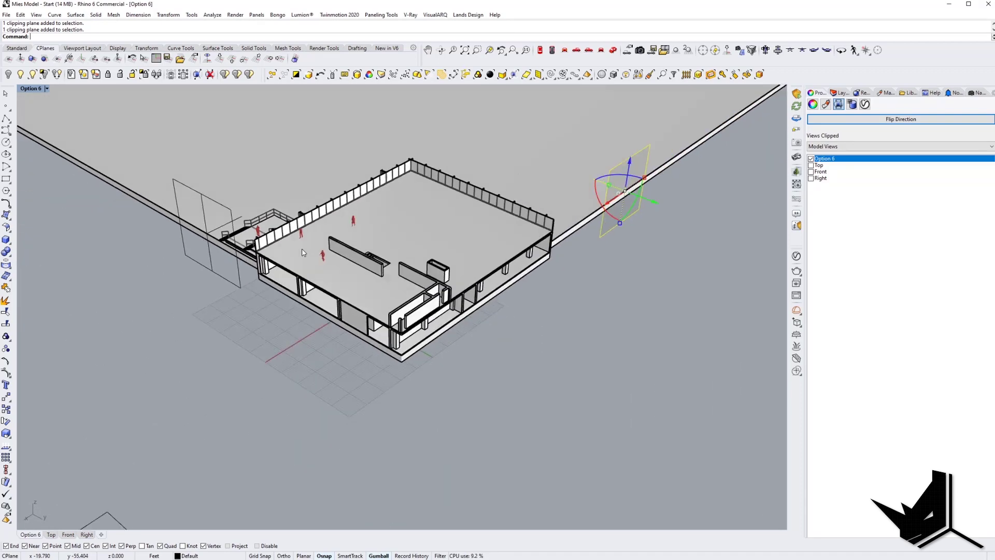
{"action": "scroll", "coordinate": [440, 267], "scroll_direction": "up", "scroll_amount": 5}
{"action": "scroll", "coordinate": [440, 267], "scroll_direction": "down", "scroll_amount": 3}
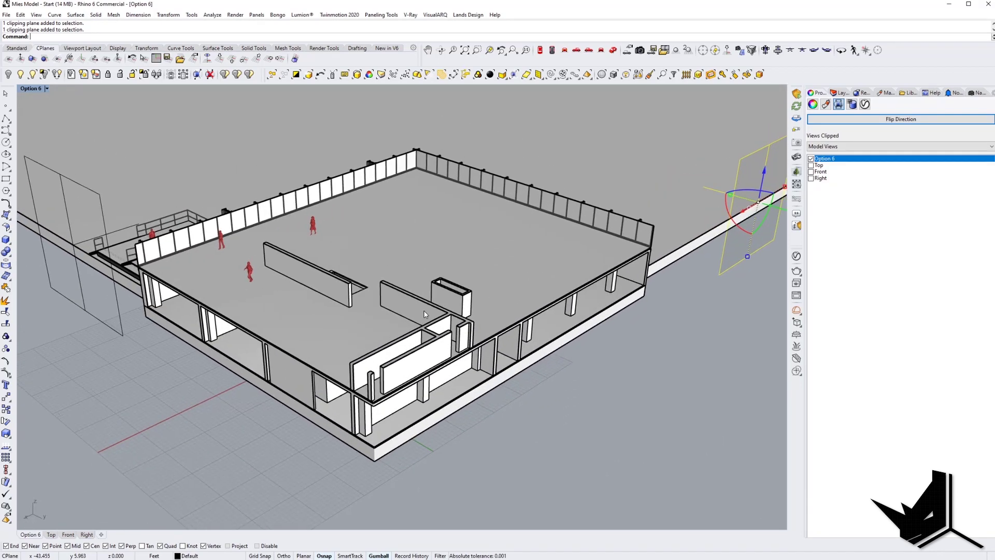
{"action": "left_click", "coordinate": [797, 256]}
- Start the V-Ray render from Render Settings, then pan and zoom the viewport as it updates
{"action": "left_click", "coordinate": [483, 143]}
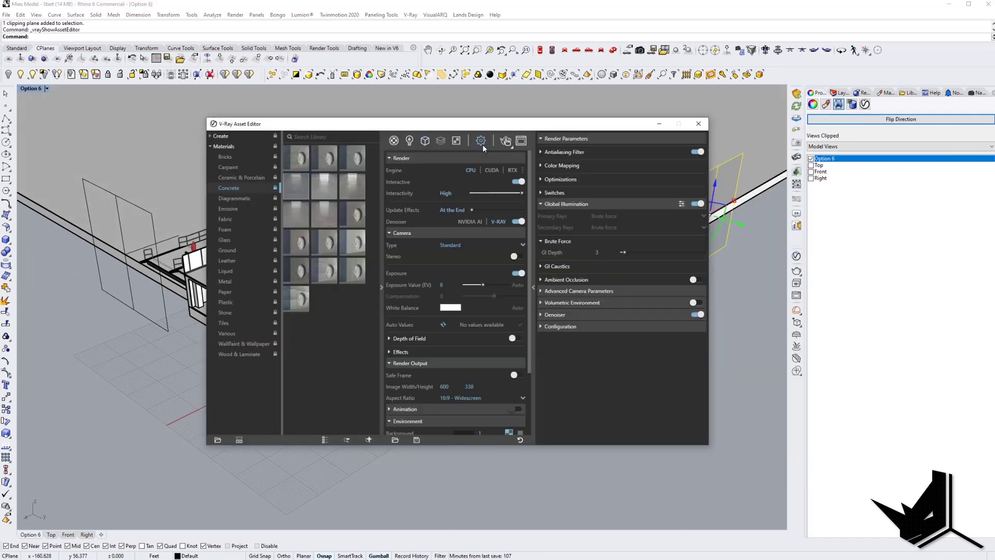
{"action": "left_click", "coordinate": [504, 147]}
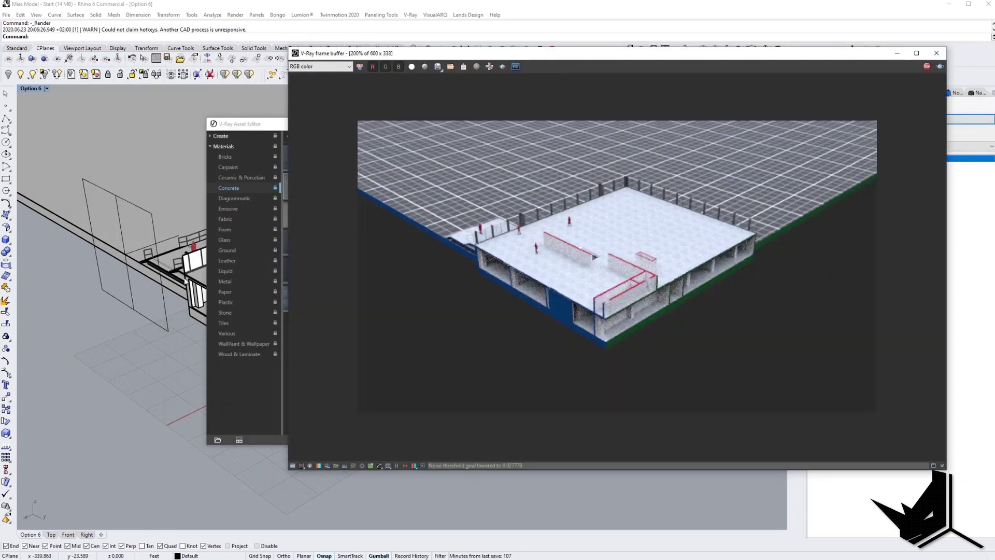
{"action": "left_click", "coordinate": [140, 339]}
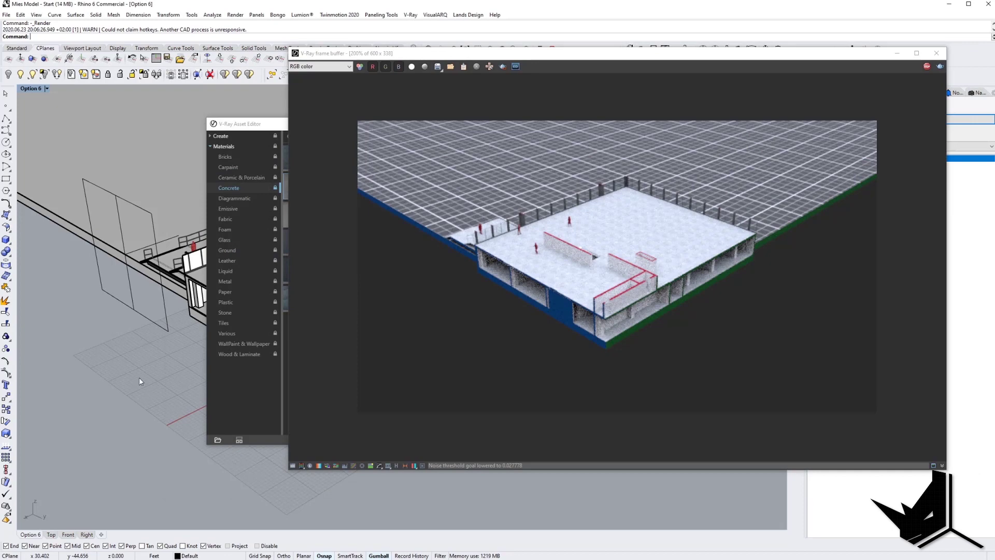
{"action": "scroll", "coordinate": [145, 369], "scroll_direction": "up", "scroll_amount": 4}
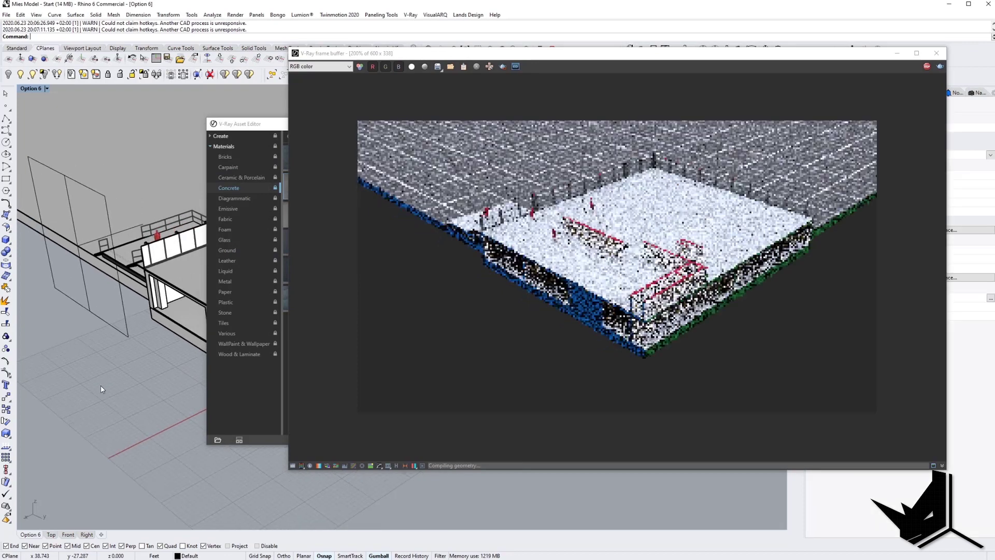
{"action": "right_click_drag", "start_coordinate": [167, 399], "coordinate": [139, 411], "text": "shift"}
{"action": "scroll", "coordinate": [156, 415], "scroll_direction": "up", "scroll_amount": 2}
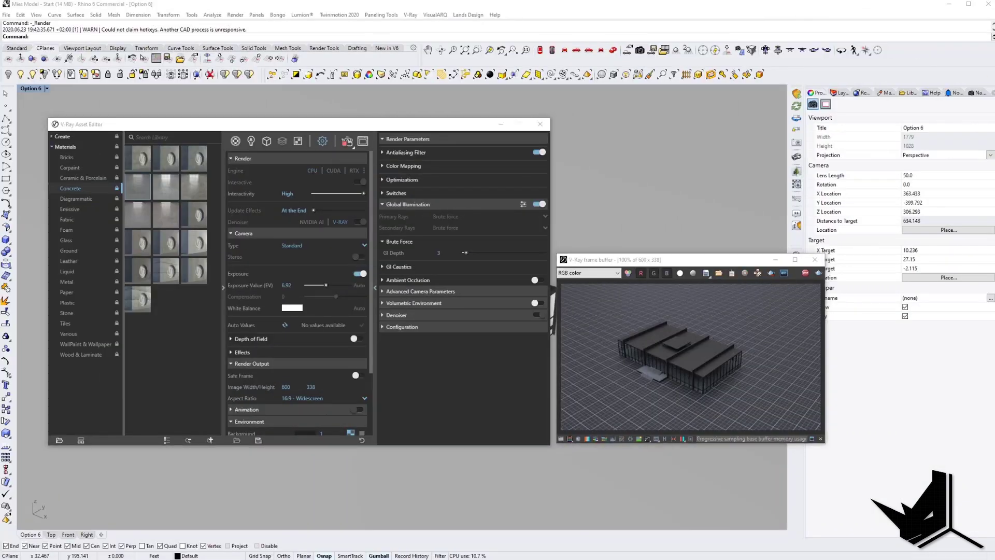
- Lower the exposure to about 6.92, move the yellow box about 7 ft, and frame the building closely with SO
{"action": "left_click_drag", "start_coordinate": [326, 285], "coordinate": [324, 284]}
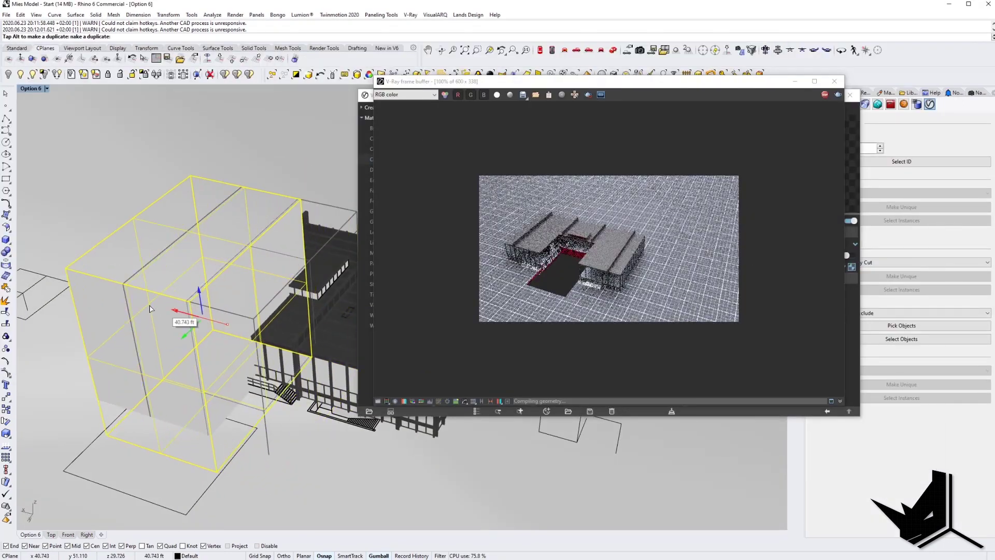
{"action": "left_click_drag", "start_coordinate": [138, 305], "coordinate": [124, 301]}
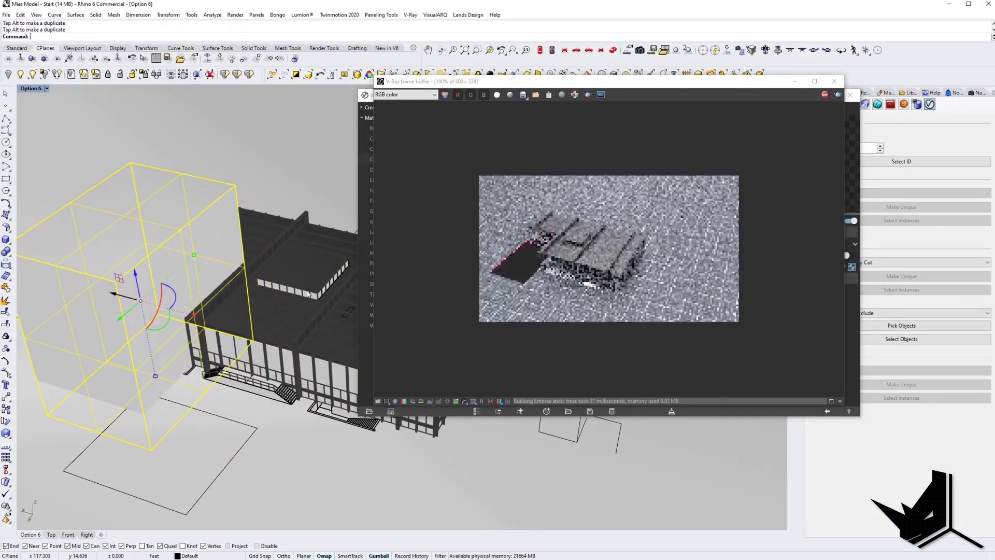
{"action": "right_click_drag", "start_coordinate": [121, 430], "coordinate": [230, 420]}
{"action": "scroll", "coordinate": [230, 421], "scroll_direction": "up", "scroll_amount": 6}
{"action": "scroll", "coordinate": [230, 420], "scroll_direction": "down", "scroll_amount": 10}
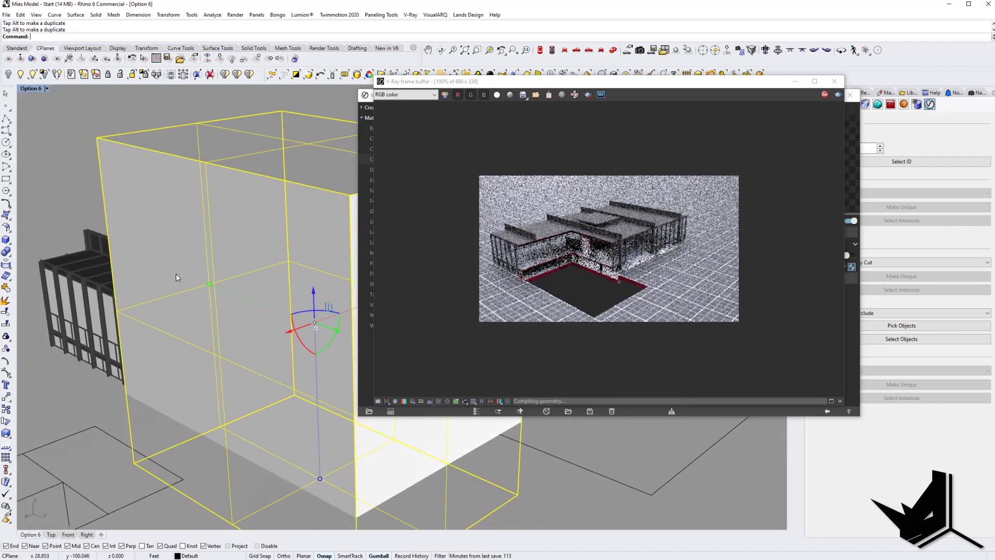
{"action": "type", "text": "SO"}
{"action": "key", "text": "Return"}
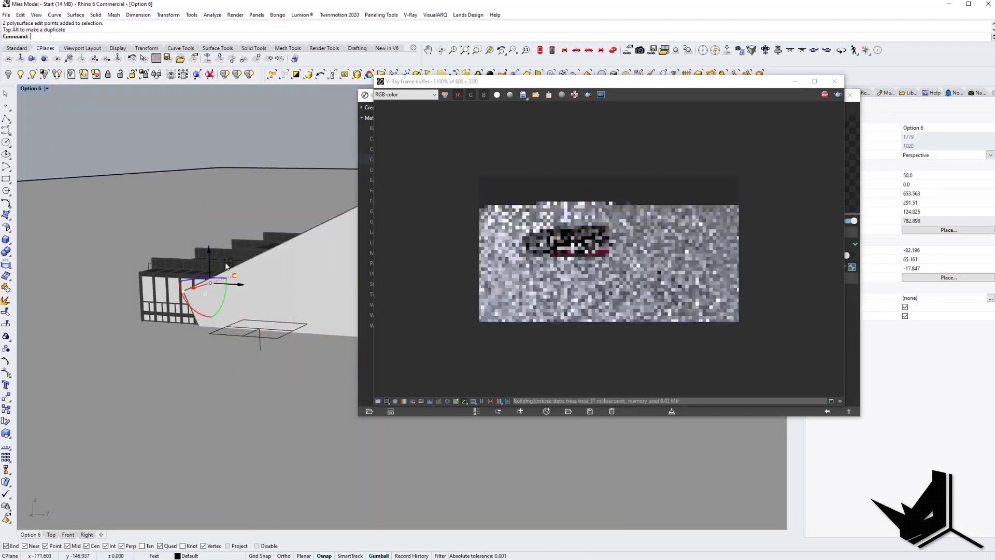